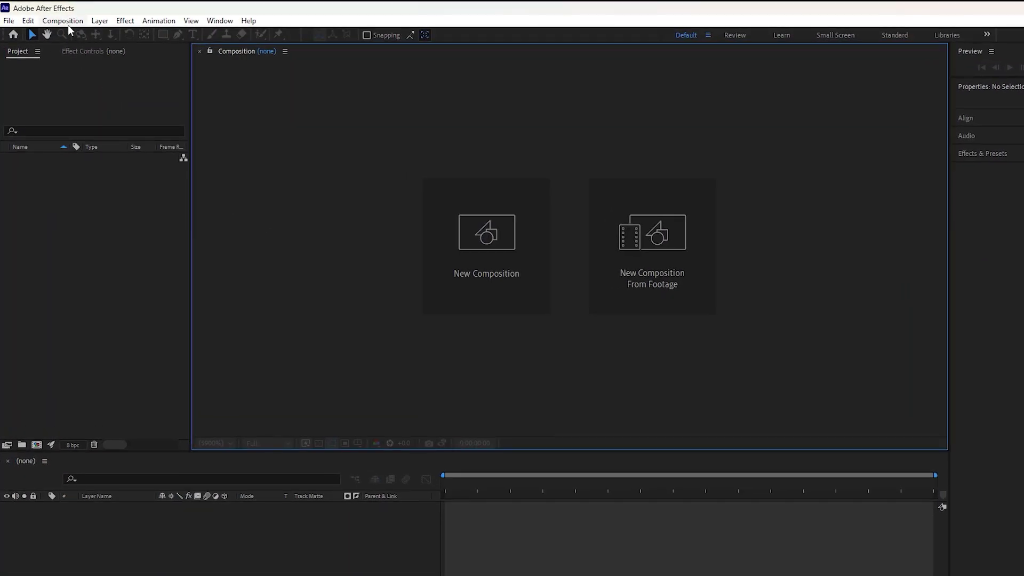
Create a new composition, Comp 1, with a duration of 0;00;10;00
left_click(64, 20)
left_click(73, 34)
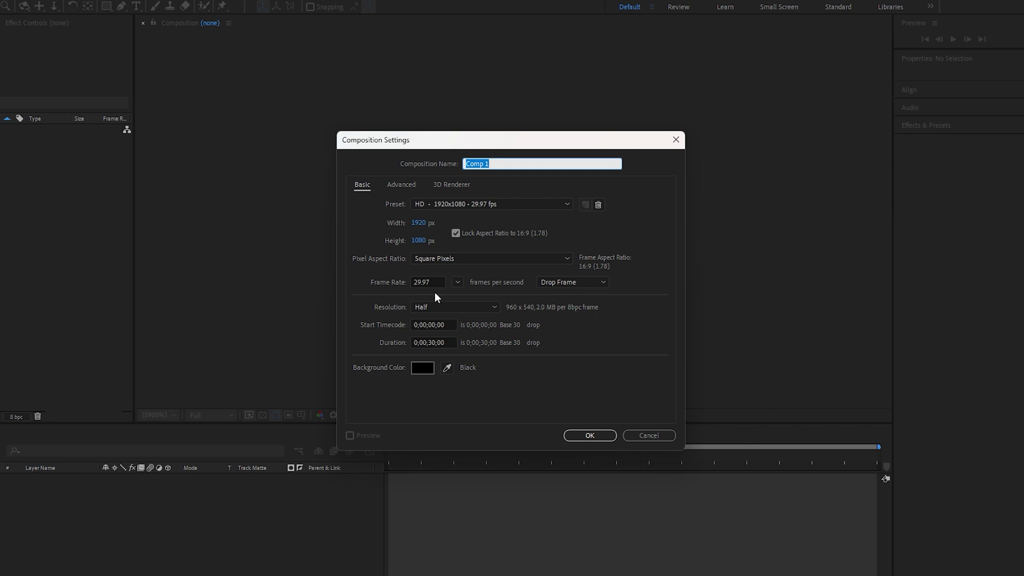
left_click(437, 344)
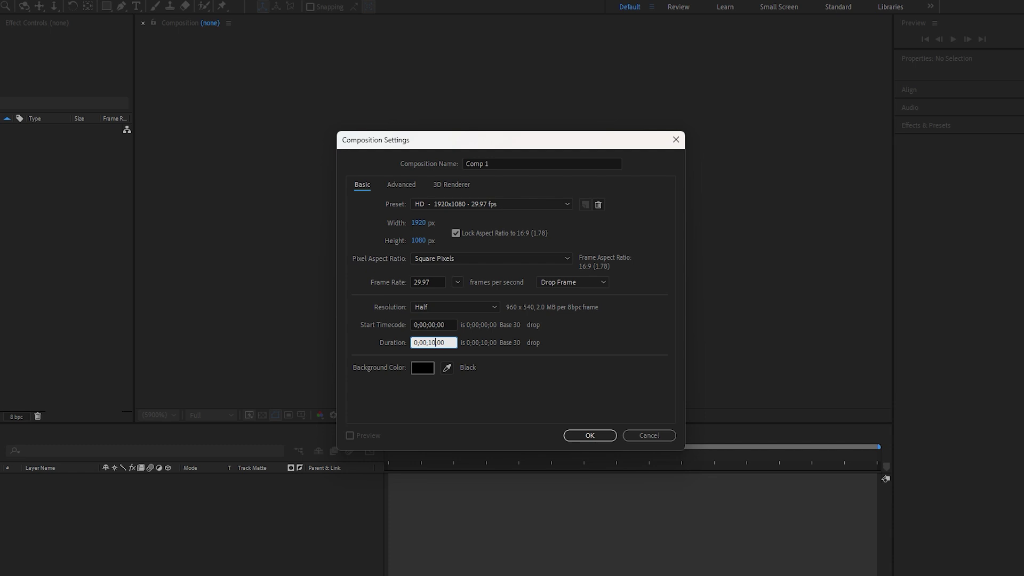
left_click(590, 435)
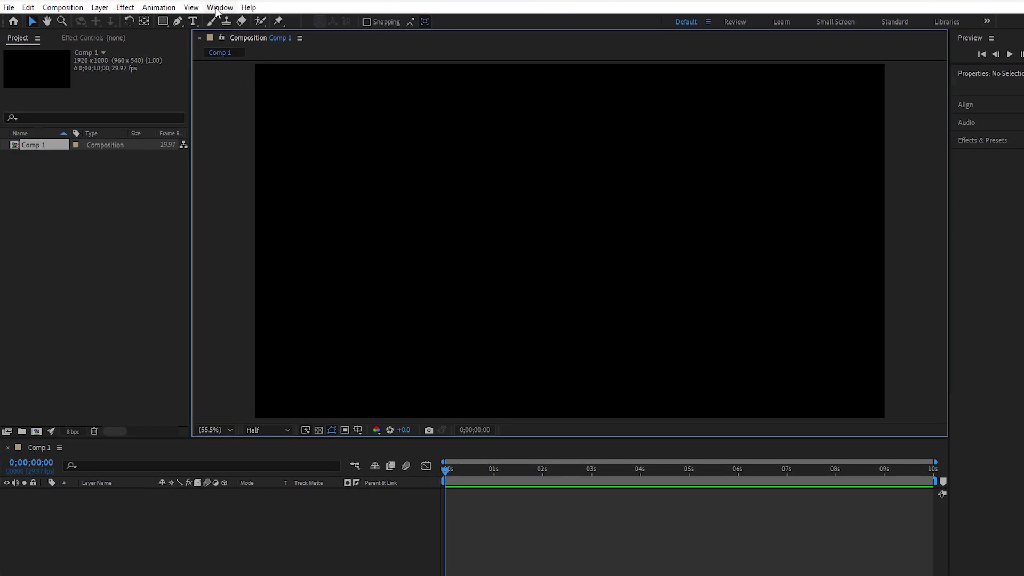
In AEJuice Pack Manager 4, search 'uni' and open the Universe Pack
left_click(219, 8)
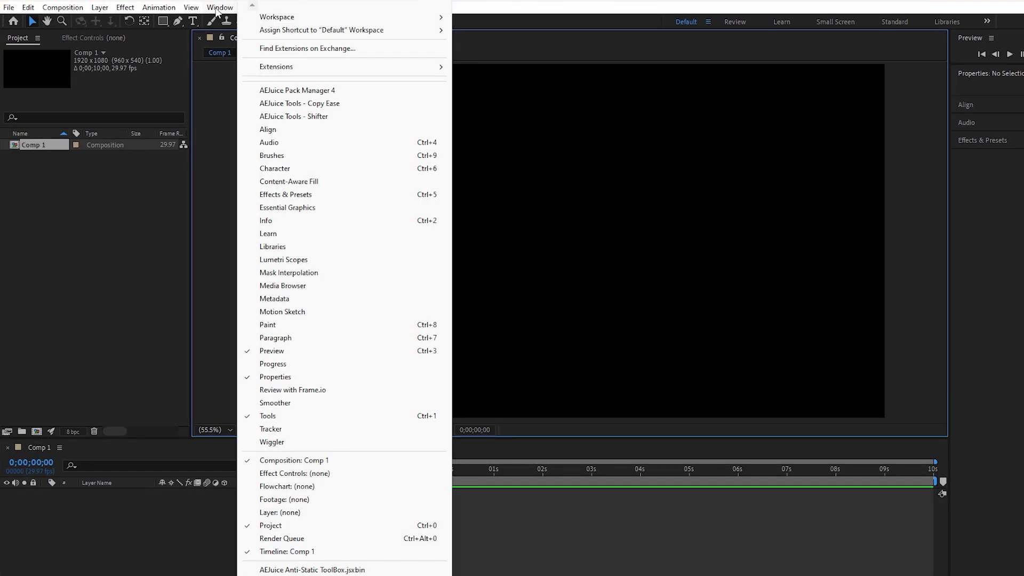
left_click(278, 91)
left_click(267, 78)
type("uni")
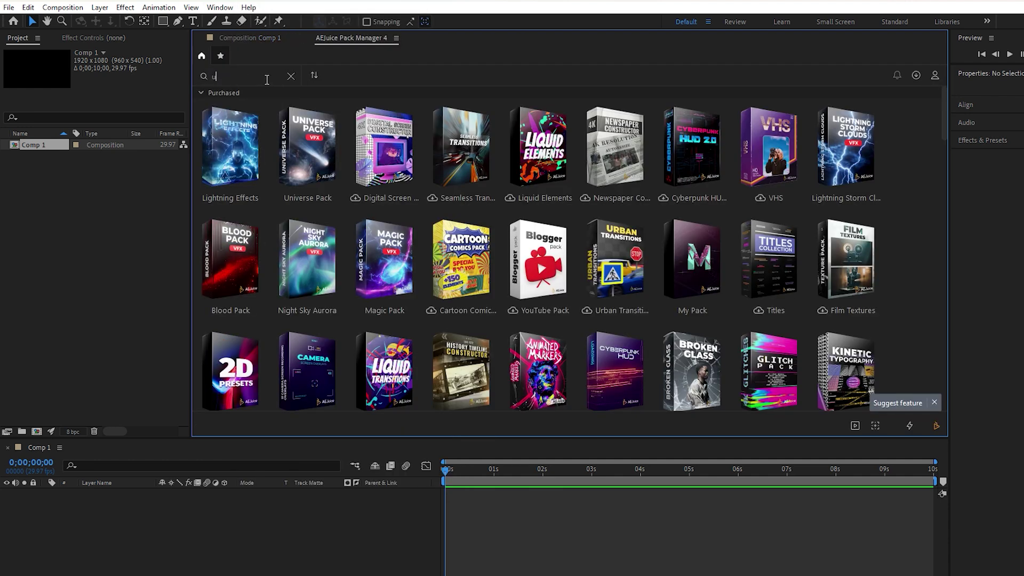
left_click(235, 140)
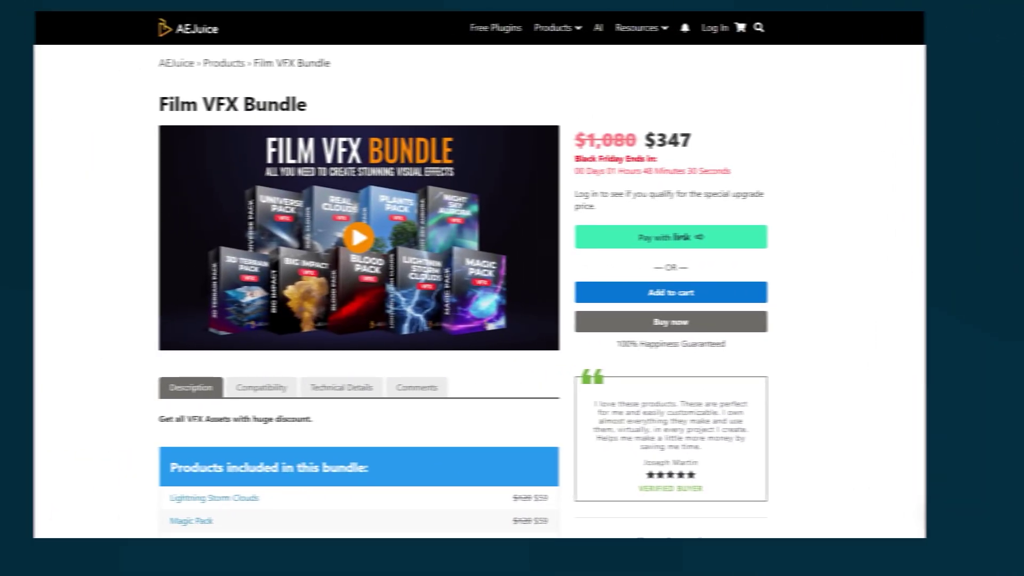
Apply a promo coupon to the cart, bringing the Film VFX Bundle down to $312
scroll(512, 289, "down", 3)
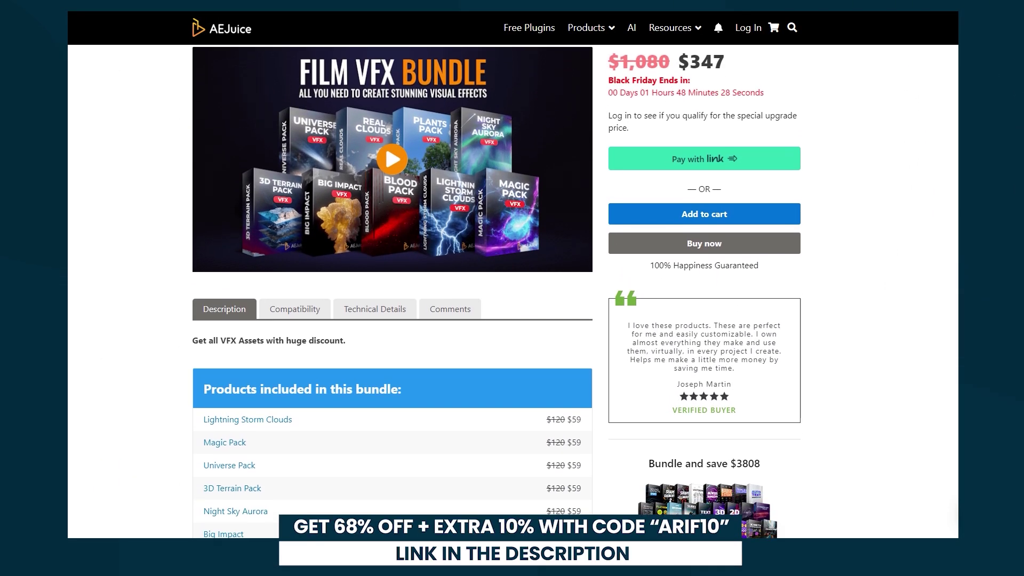
scroll(512, 288, "down", 3)
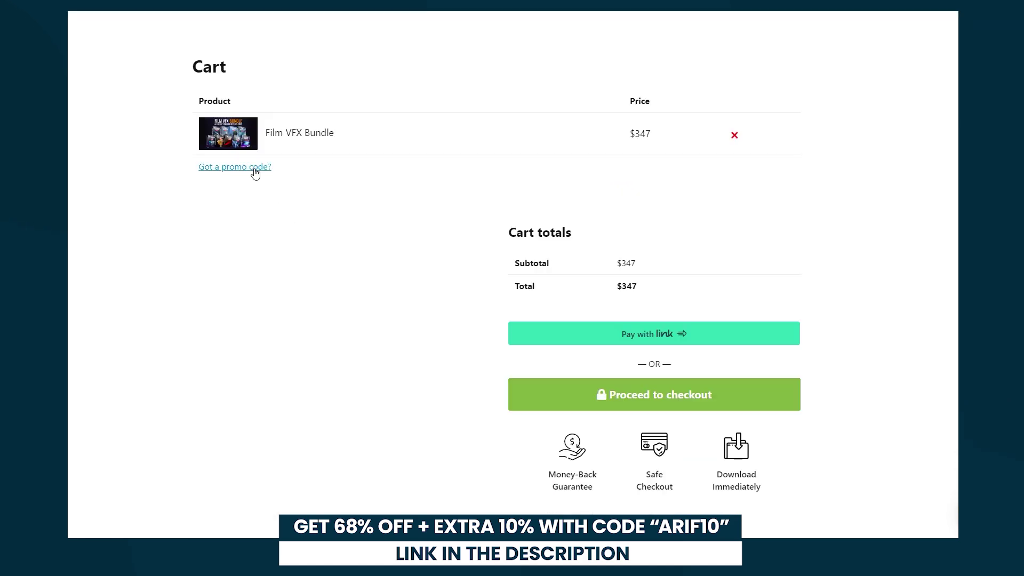
left_click(255, 172)
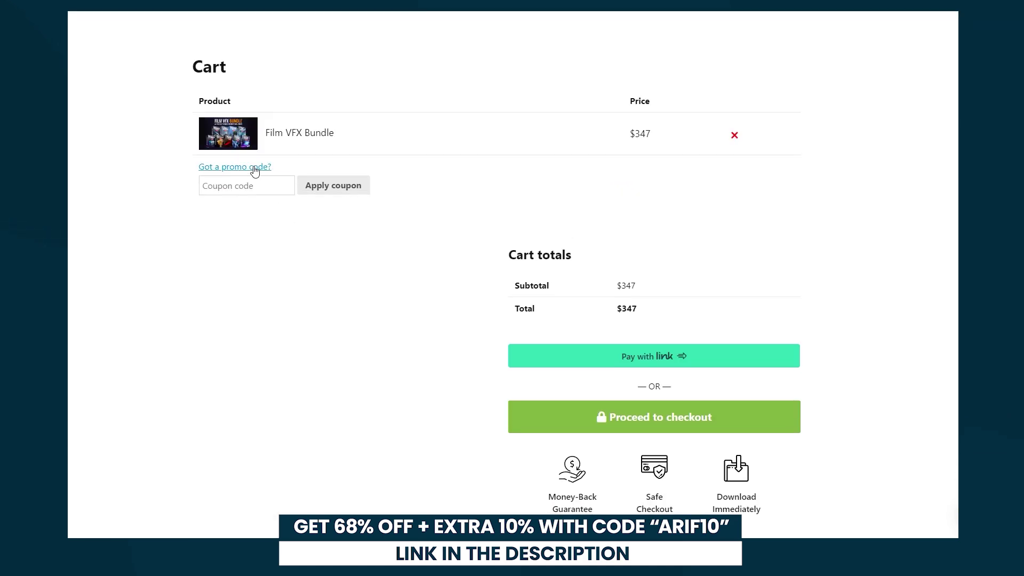
type("ARIF10")
left_click(322, 187)
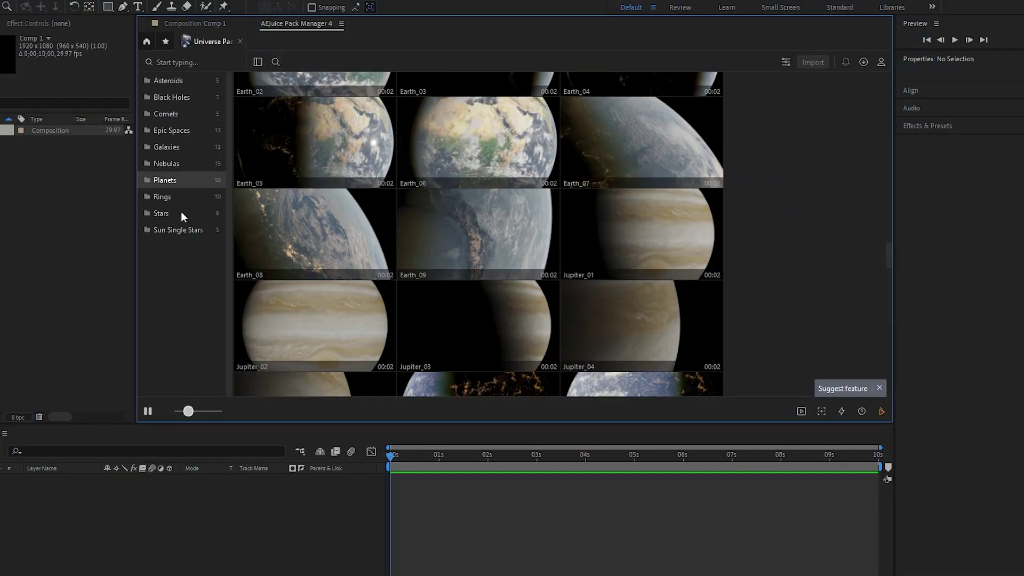
Import the Stars_04 starfield from the pack's Stars clips into Comp 1
left_click(180, 214)
scroll(333, 228, "down", 1)
scroll(334, 229, "up", 1)
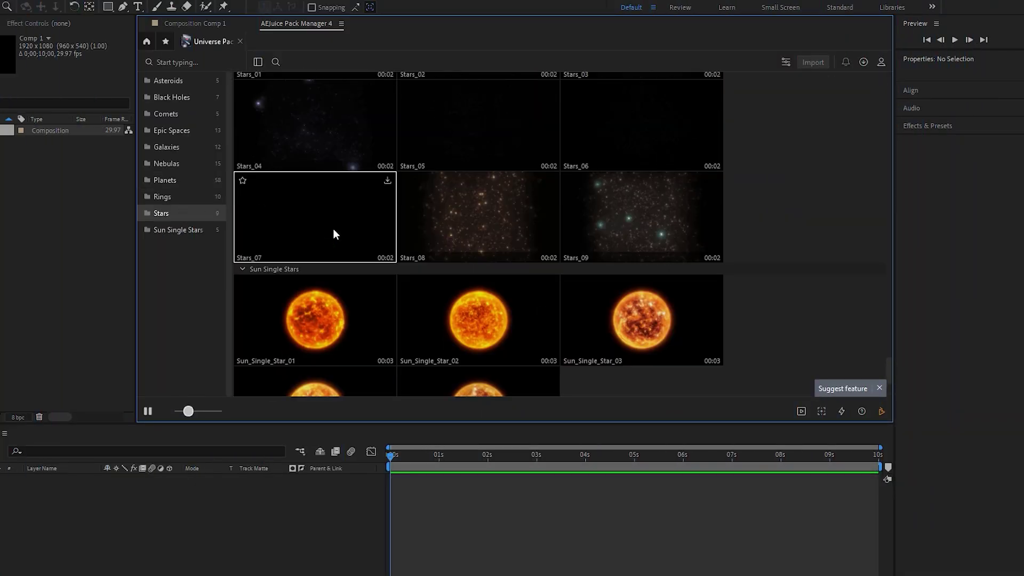
scroll(334, 229, "up", 1)
double_click(309, 172)
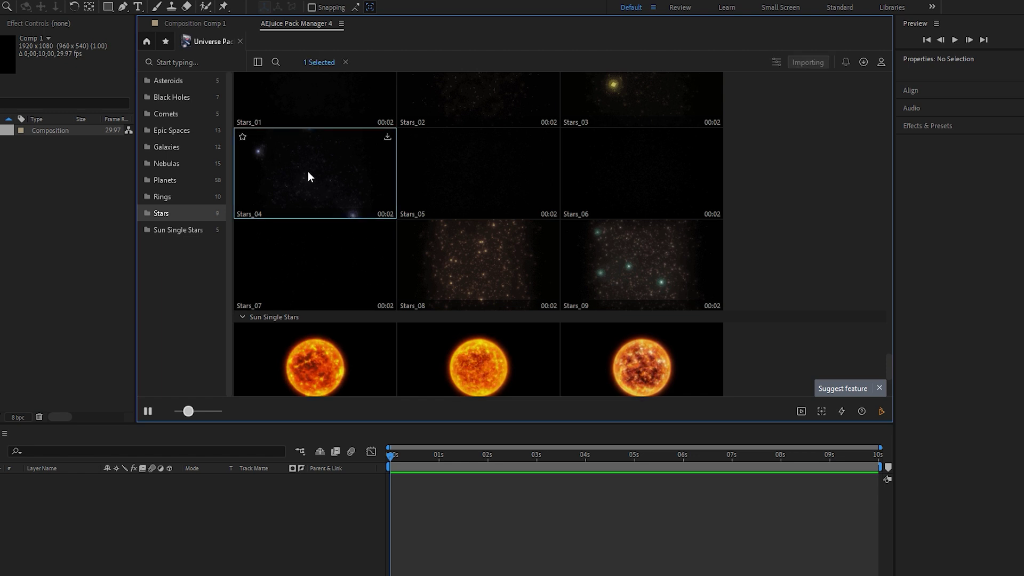
left_click(202, 21)
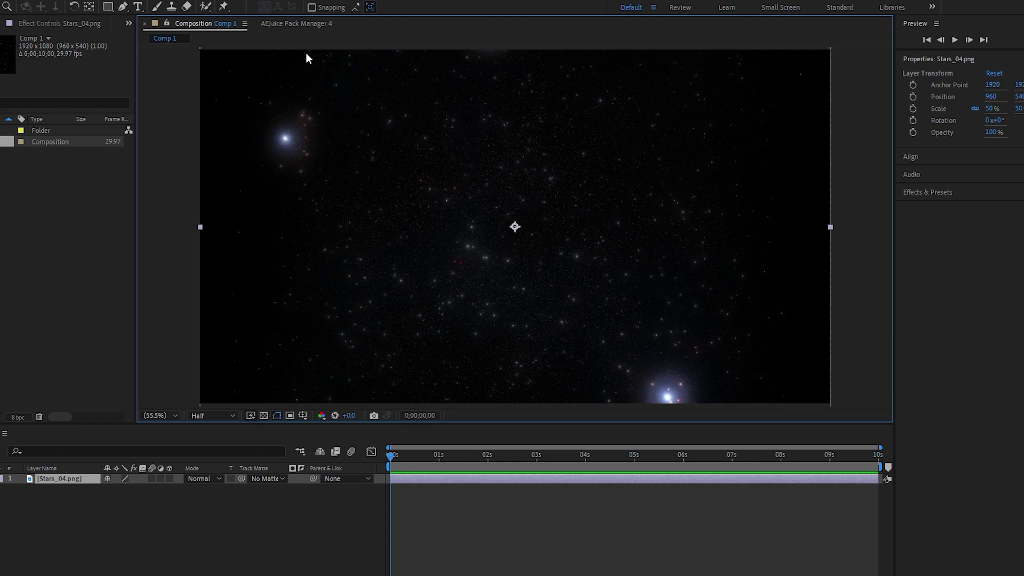
Import the Earth_08 planet from the Planets clips and view it in the composition
left_click(292, 24)
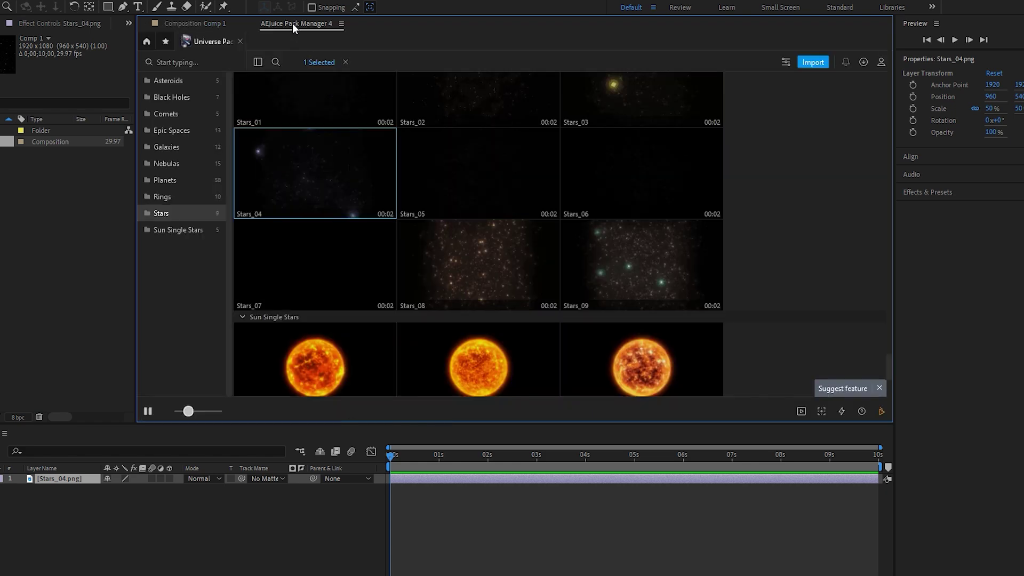
left_click(171, 181)
scroll(313, 186, "down", 2)
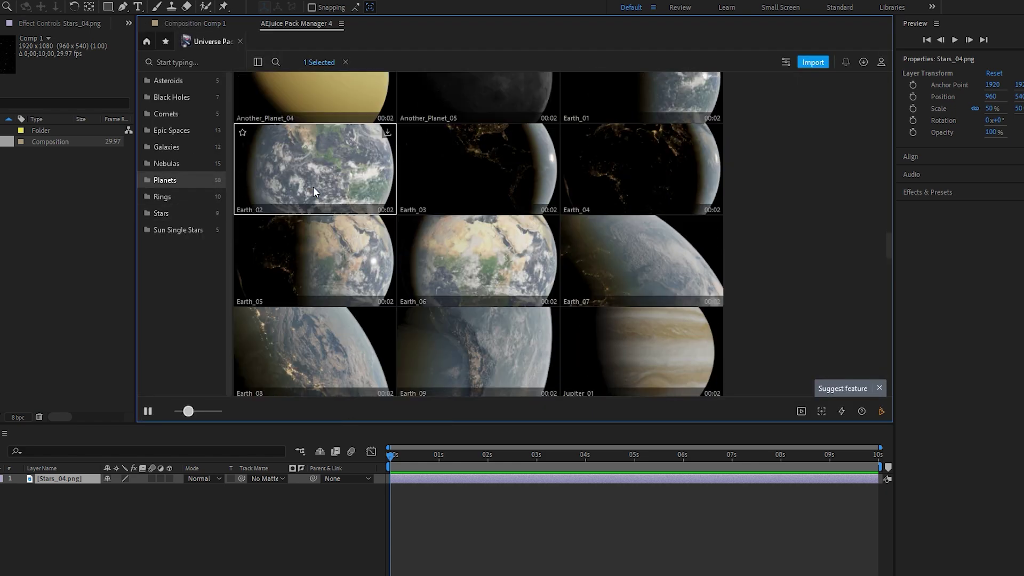
scroll(313, 191, "down", 2)
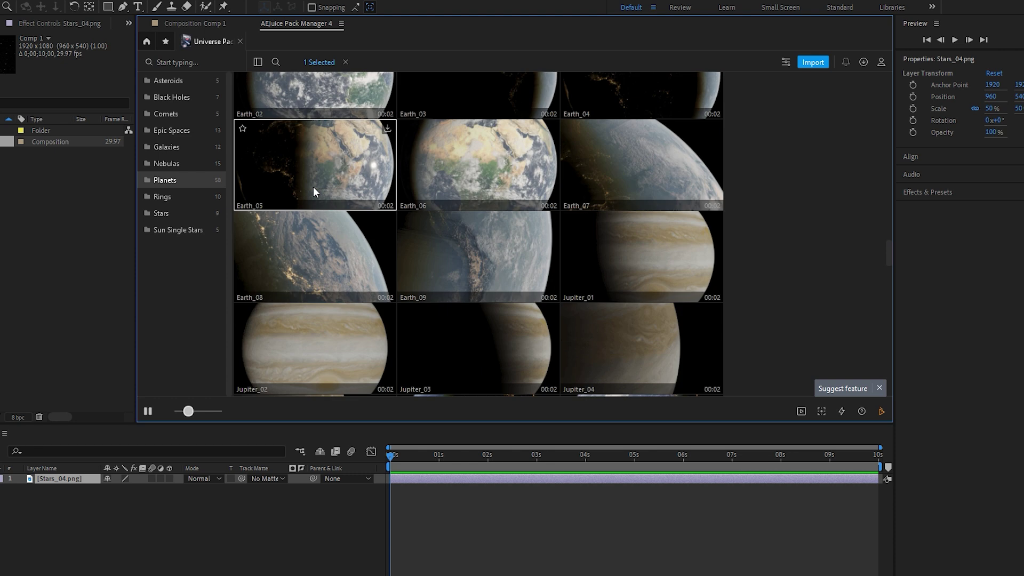
left_click(310, 244)
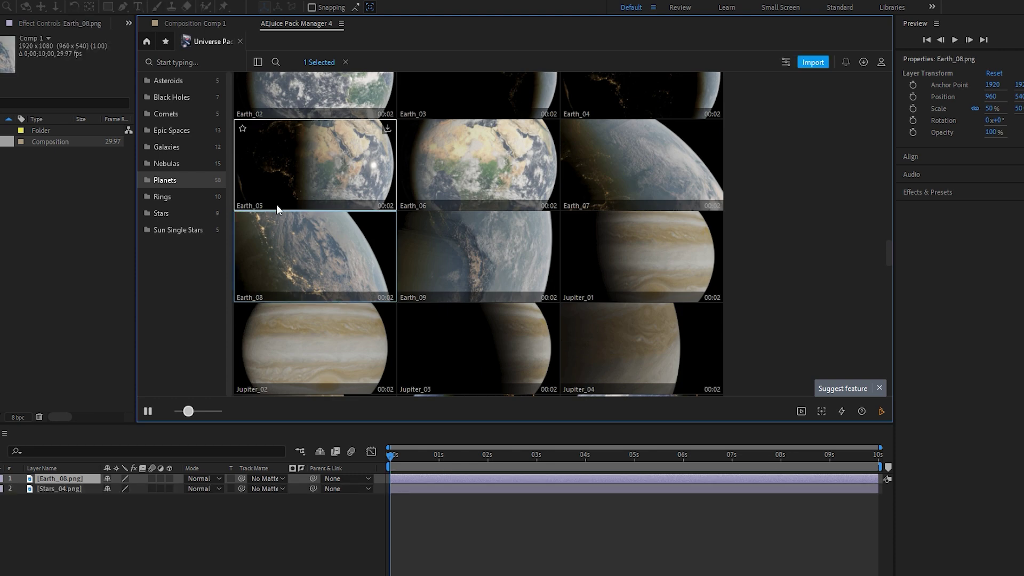
left_click(195, 21)
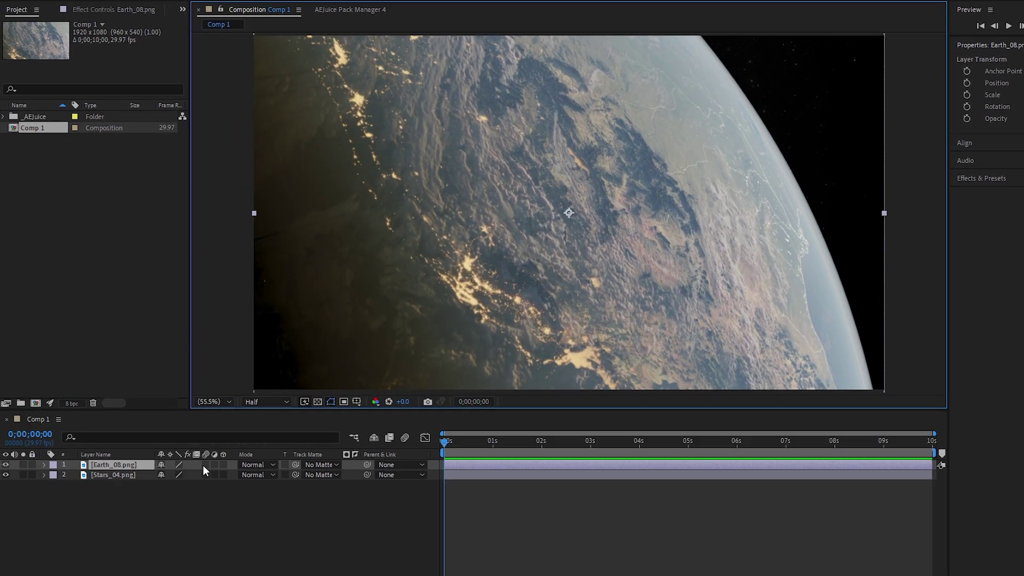
Make Earth_08 a 3D layer and expand its Transform properties in the timeline
left_click(223, 465)
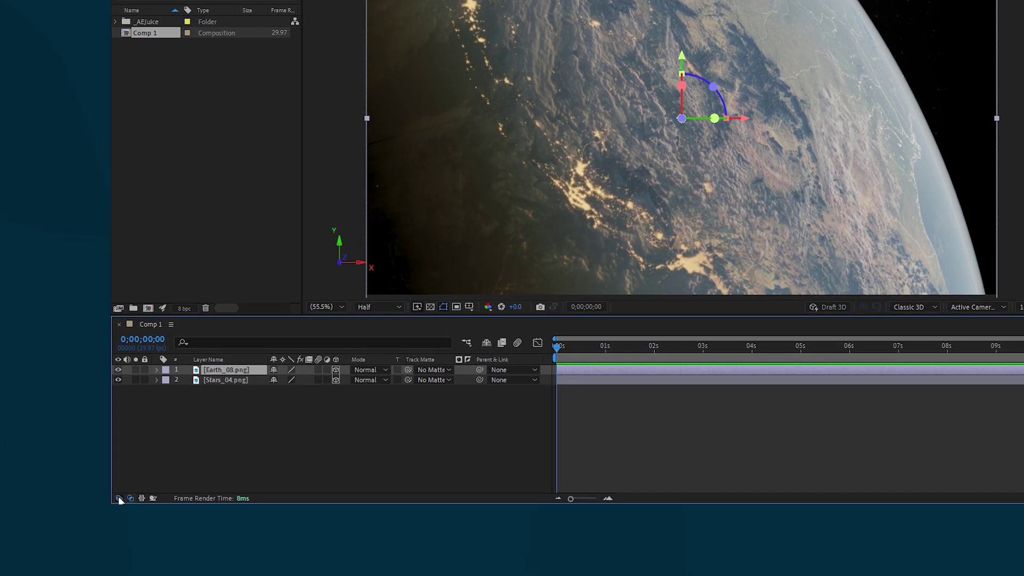
left_click(119, 498)
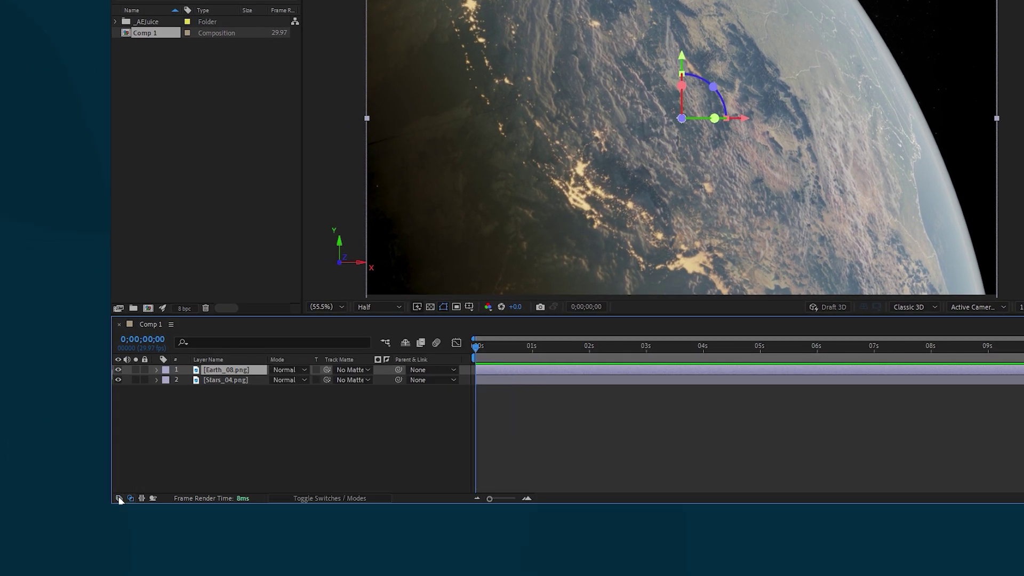
left_click(119, 499)
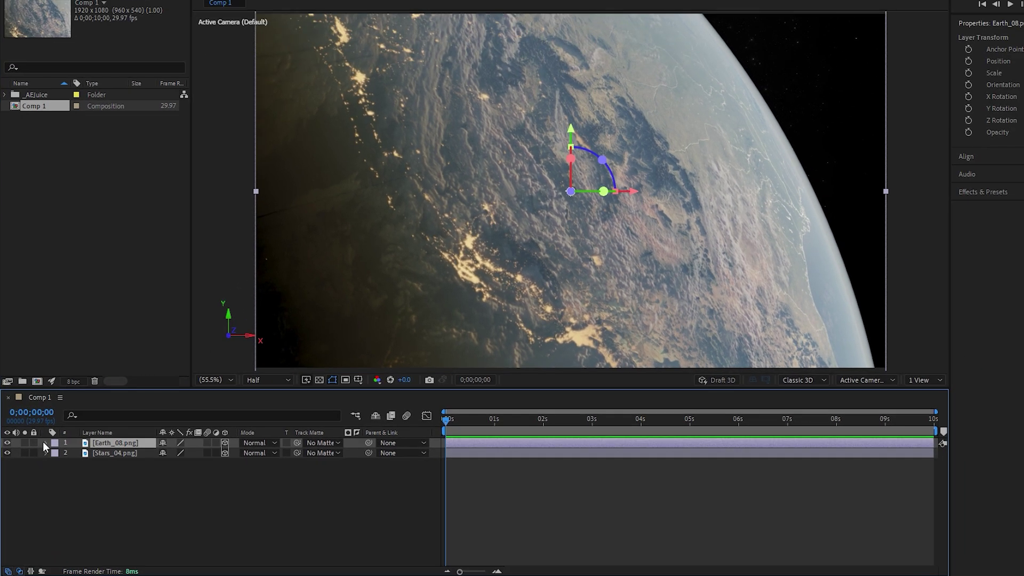
left_click(45, 443)
left_click(54, 452)
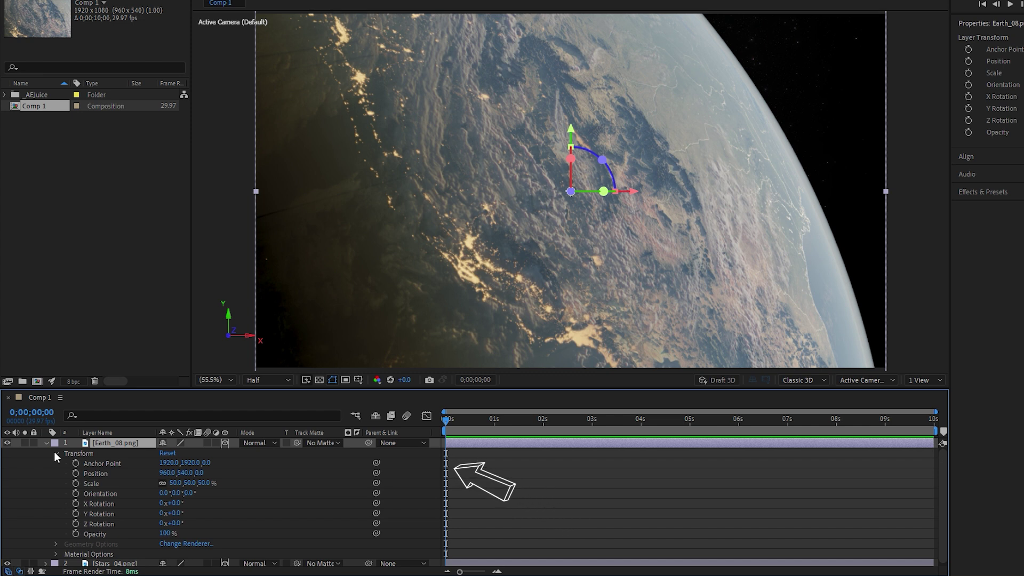
Keyframe Earth_08 at 0s with Position 127.0,720.3 and Z Rotation −6°
left_click(74, 472)
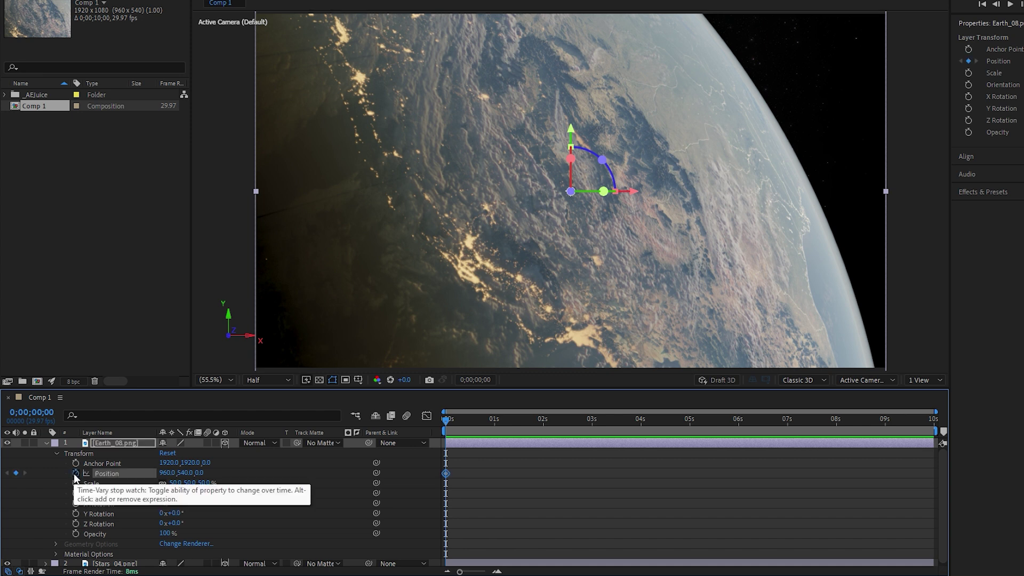
left_click(75, 524)
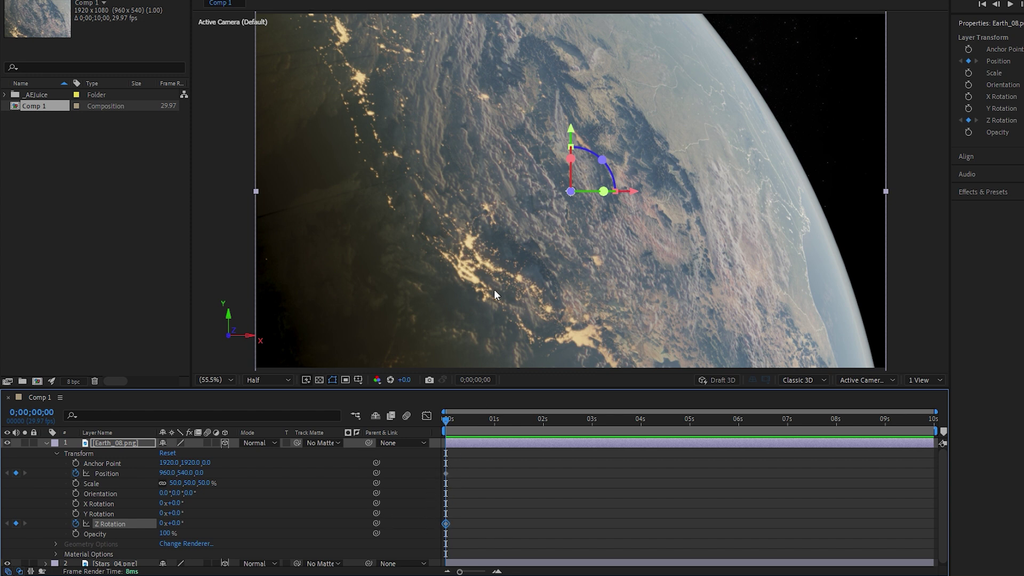
left_click_drag(527, 254, 319, 311)
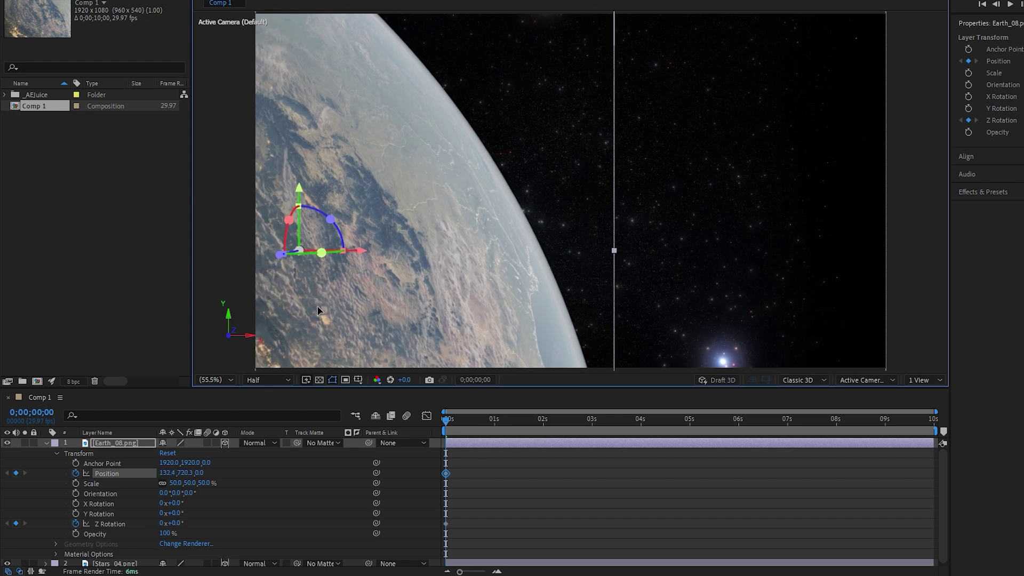
left_click_drag(178, 525, 176, 523)
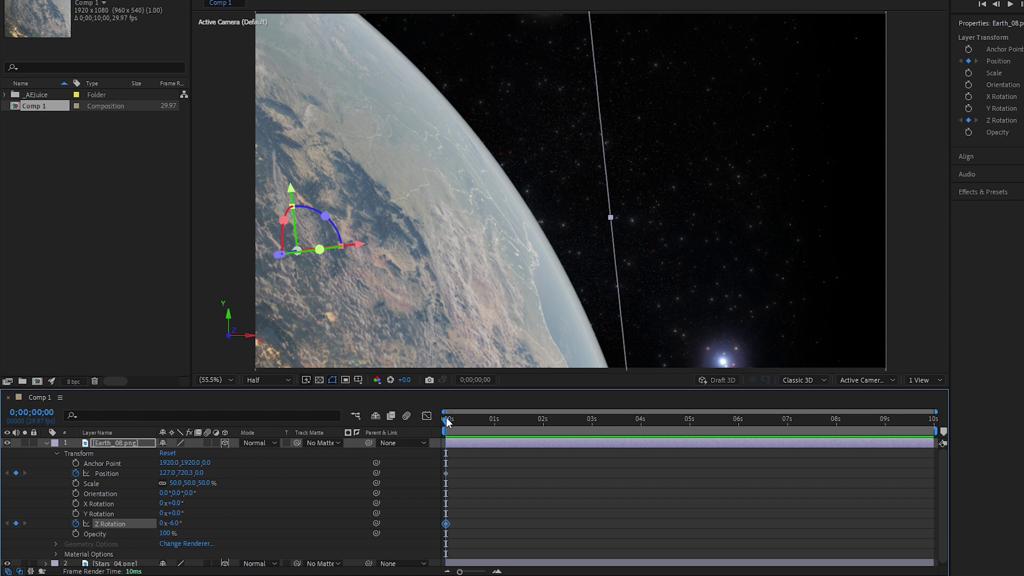
left_click_drag(447, 421, 933, 428)
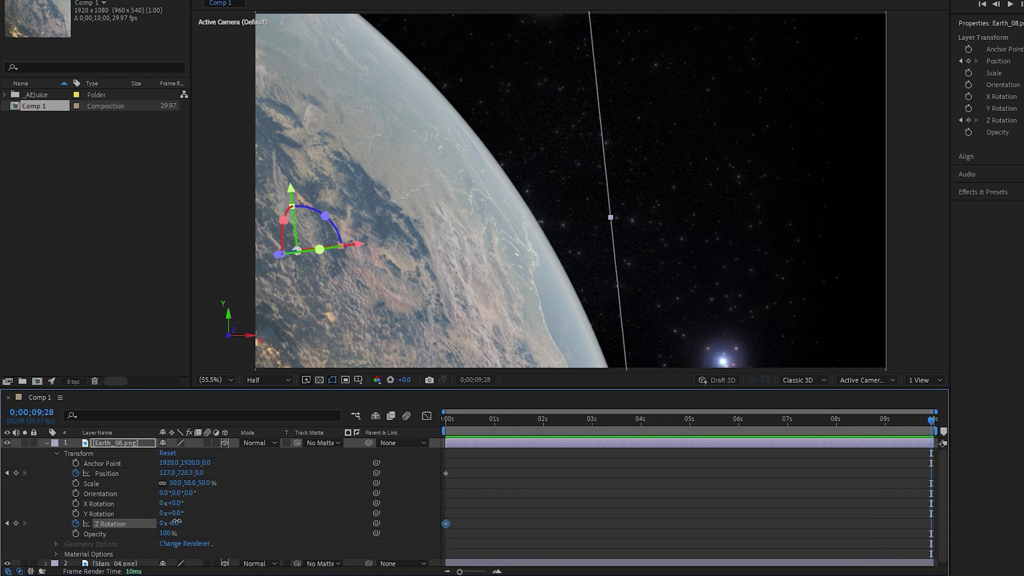
Set Earth_08's end keyframes to Z Rotation +2° and Position 224.4,772.6
left_click_drag(176, 522, 178, 522)
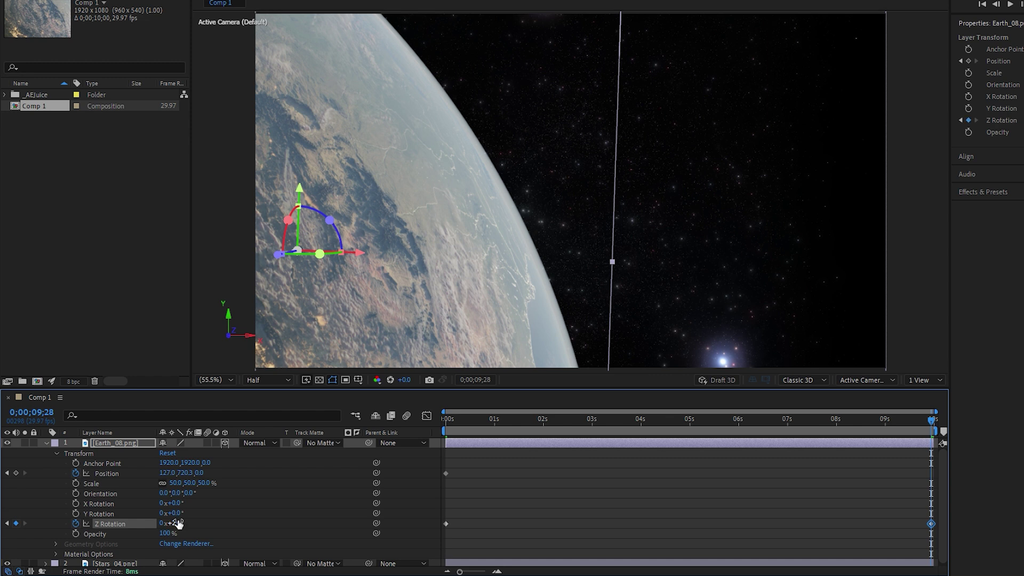
left_click_drag(322, 291, 353, 307)
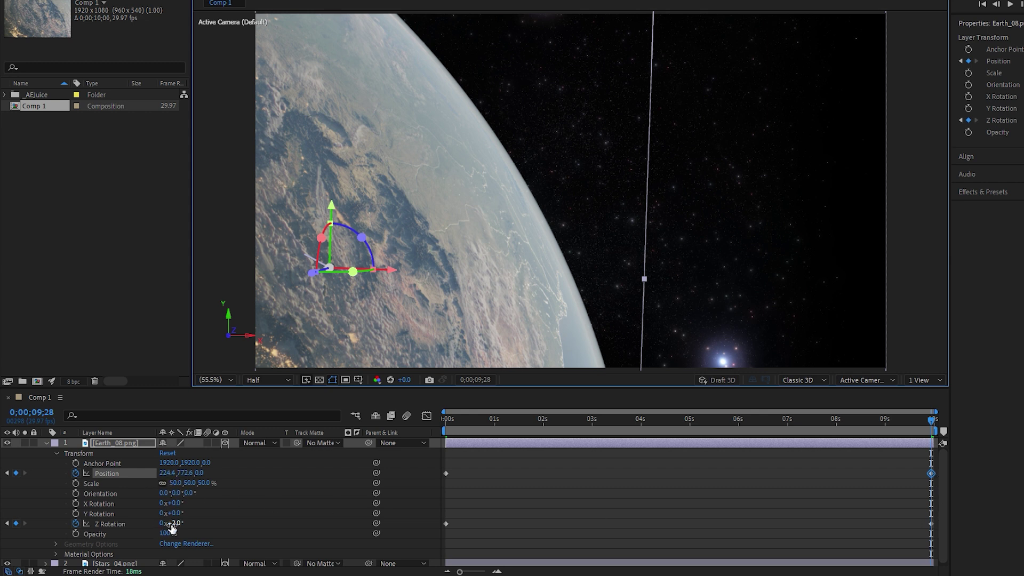
left_click_drag(460, 430, 444, 429)
Preview the Earth animation and Easy Ease its four Position and Z Rotation keyframes
key("space")
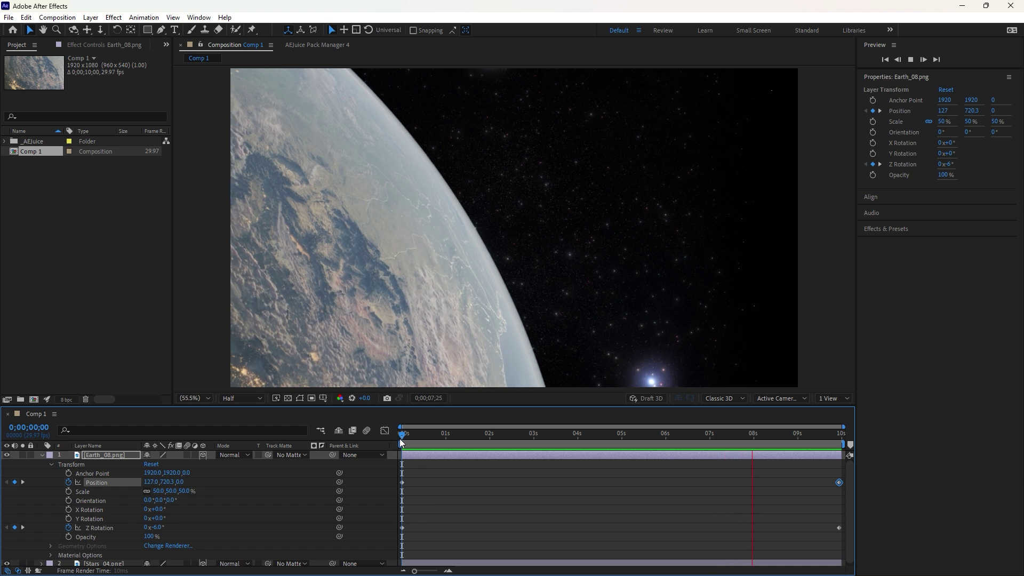
key("space")
left_click_drag(401, 465, 842, 543)
key("F9")
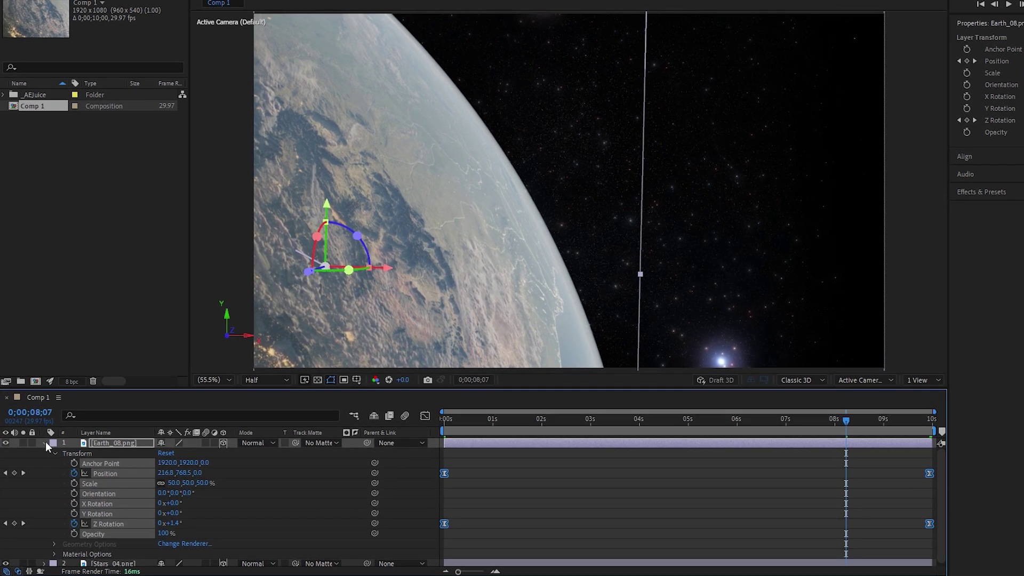
left_click(44, 443)
Add starting Position and Z Rotation keyframes to Stars_04, shifting the starfield slightly right
left_click(43, 452)
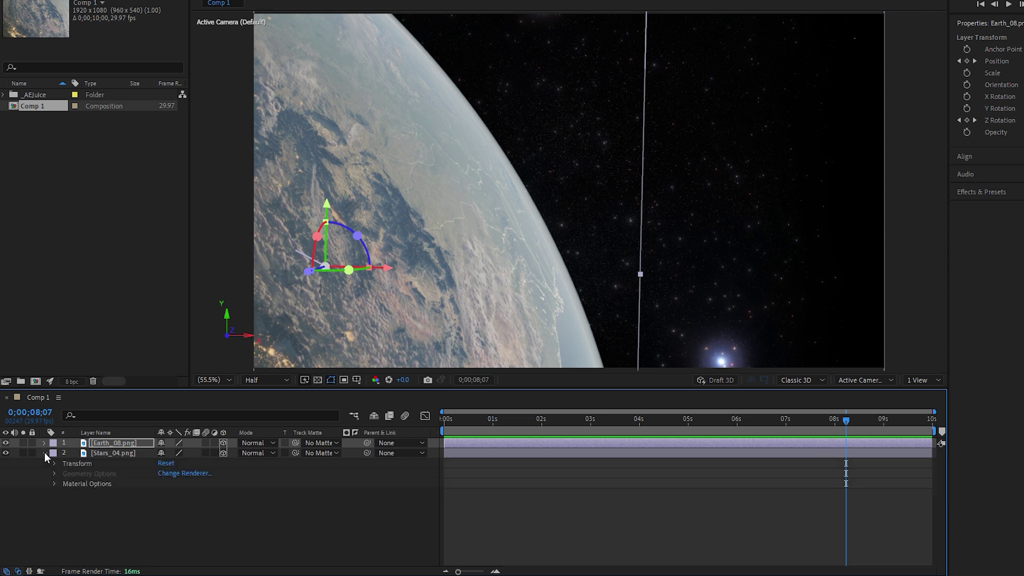
left_click(55, 463)
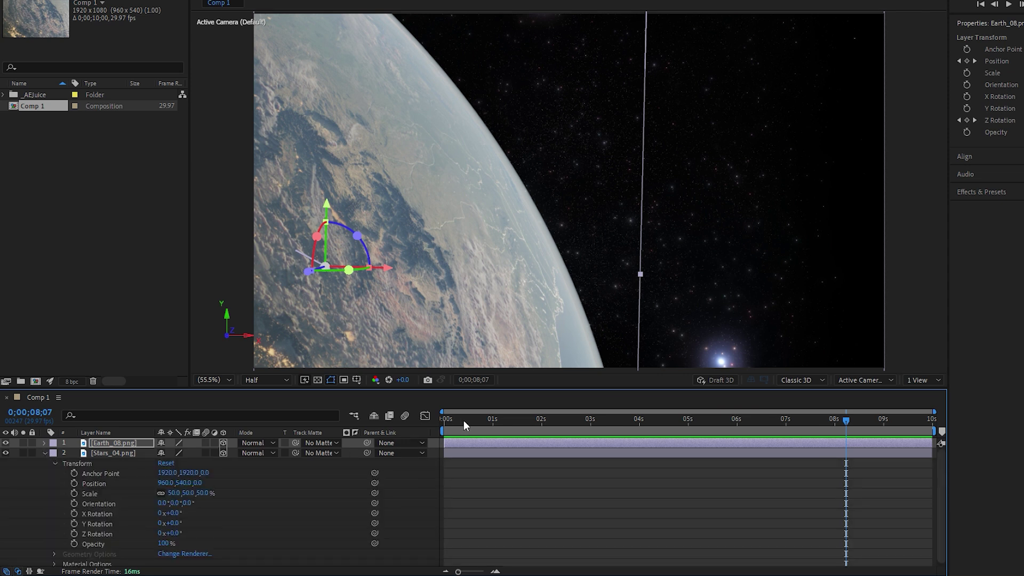
left_click_drag(463, 420, 444, 421)
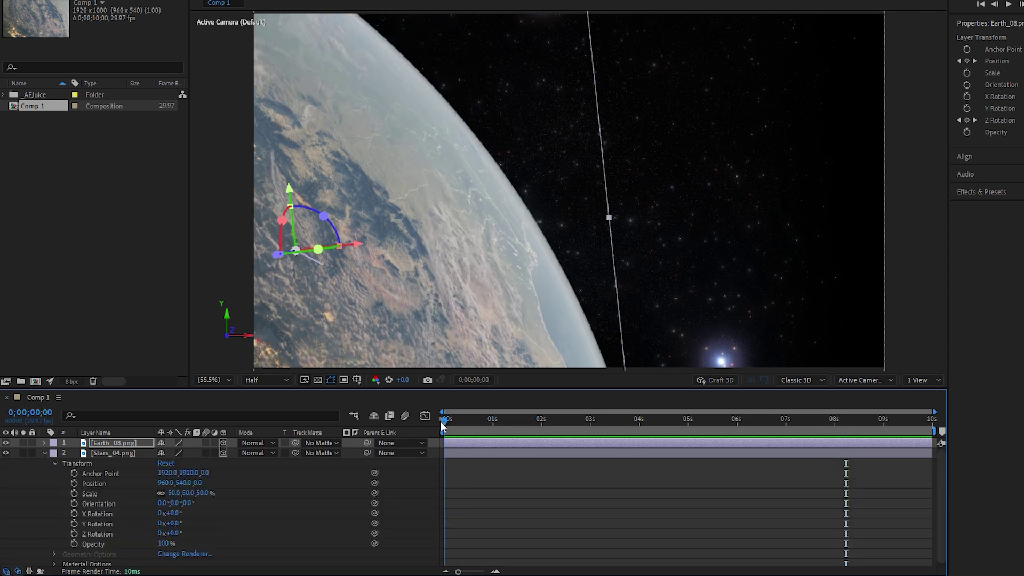
left_click(74, 482)
left_click(74, 534)
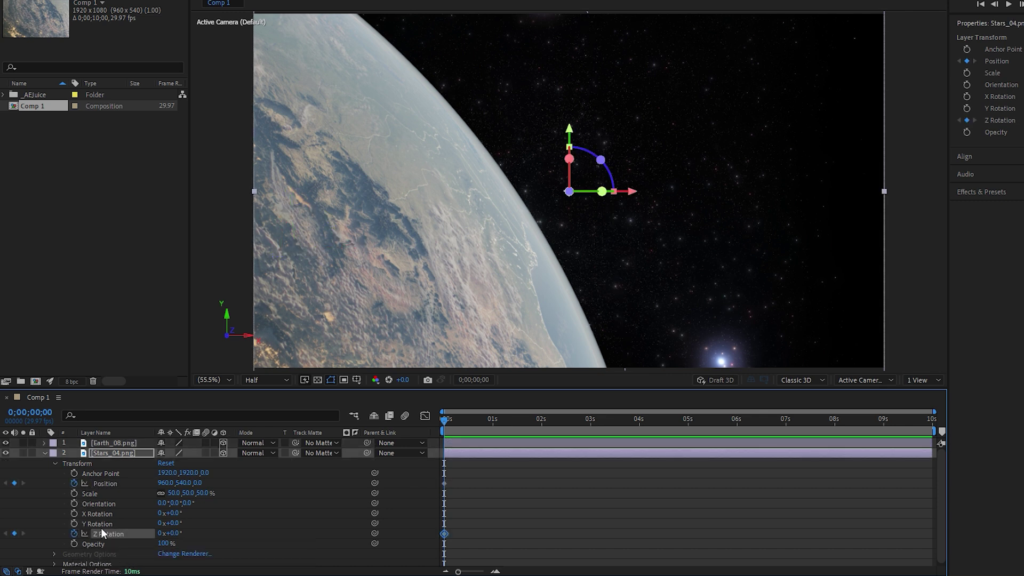
left_click_drag(610, 223, 627, 222)
At the comp's end, move the starfield down-right, rotate it about 12°, then preview
left_click_drag(448, 420, 922, 431)
left_click_drag(722, 233, 752, 267)
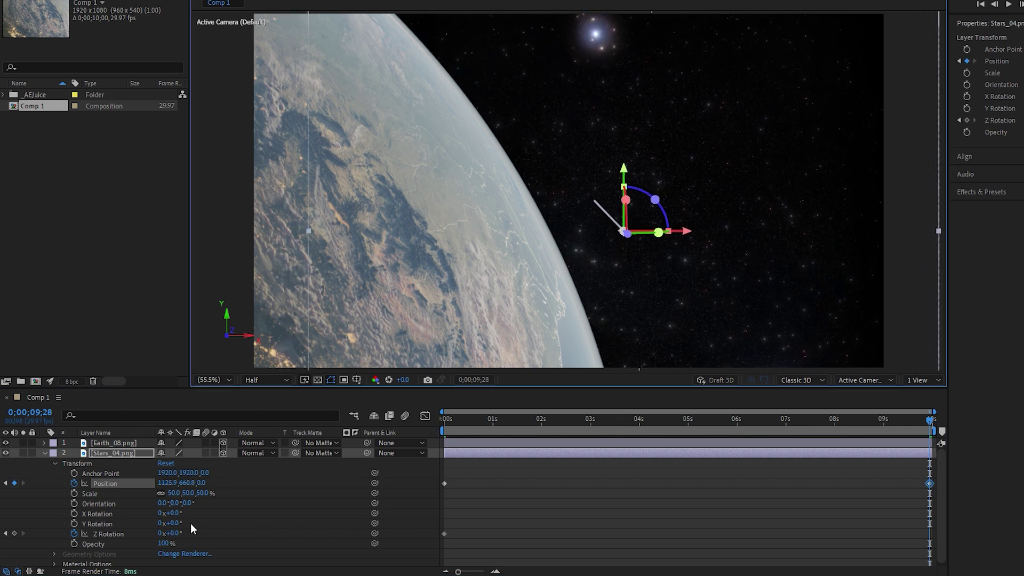
left_click_drag(173, 532, 180, 534)
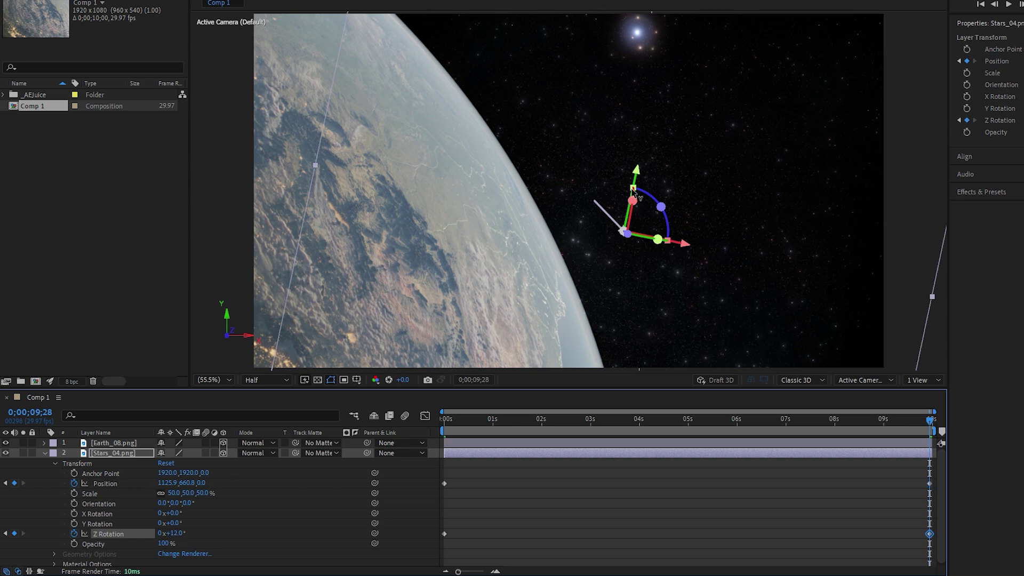
left_click_drag(691, 141, 693, 152)
left_click(442, 425)
key("space")
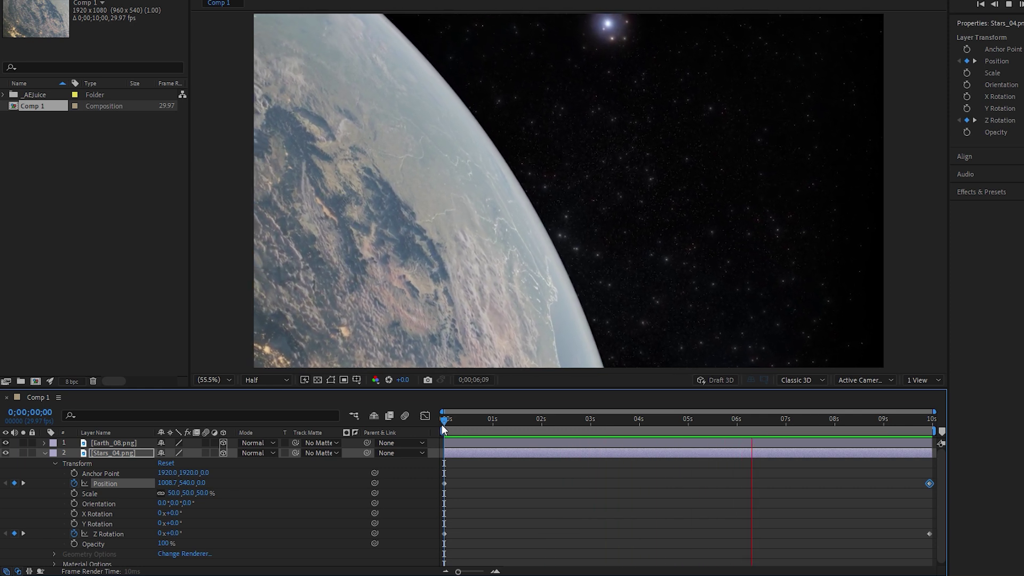
key("space")
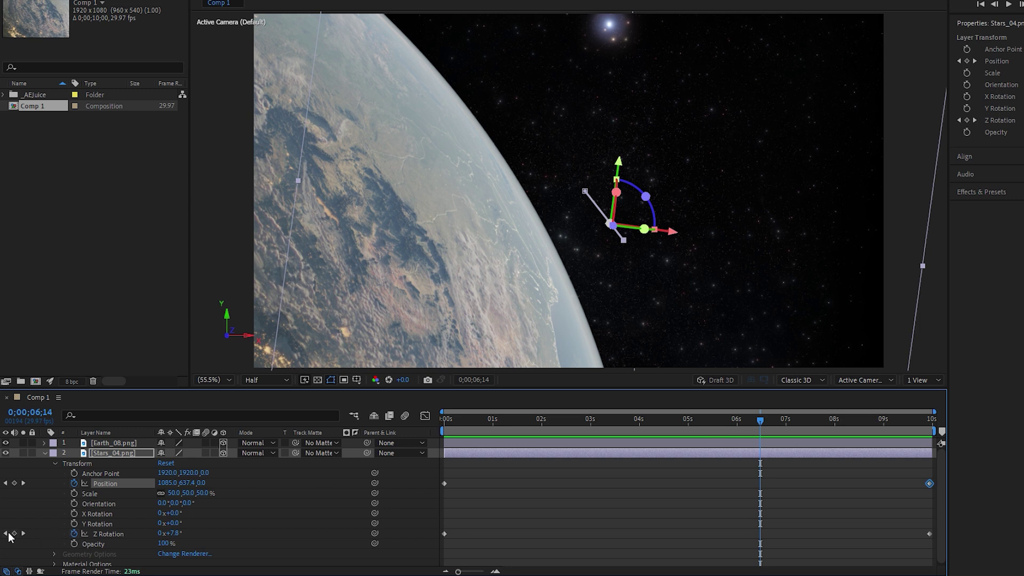
Set the starfield's starting Z Rotation to −7° and Easy Ease its four keyframes
left_click(6, 533)
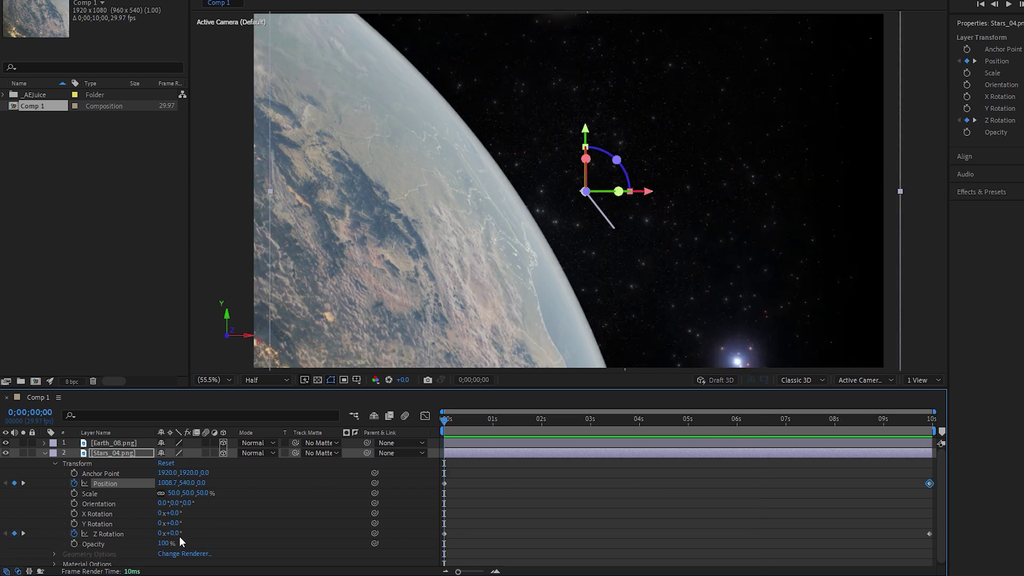
left_click_drag(172, 532, 171, 533)
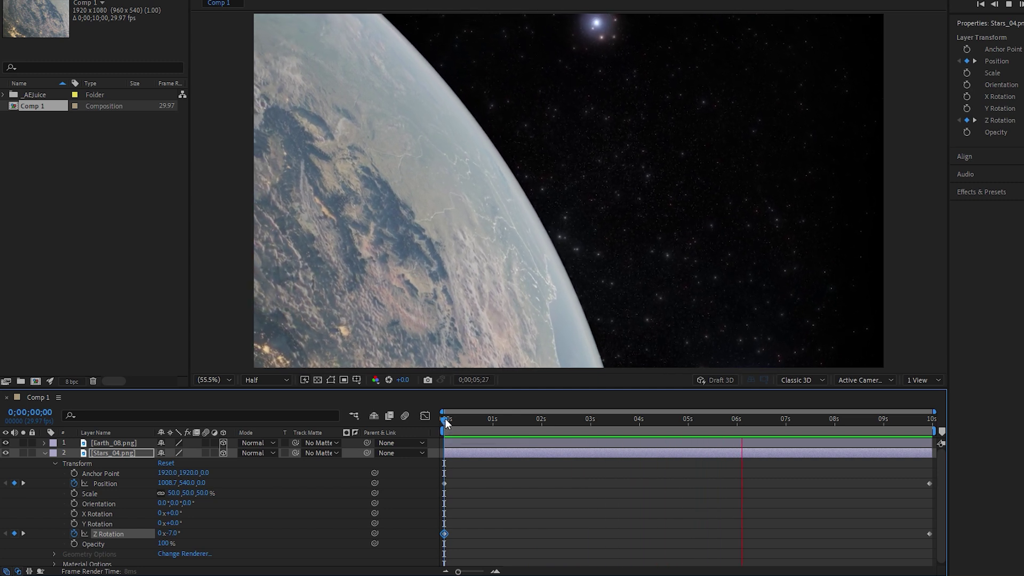
key("space")
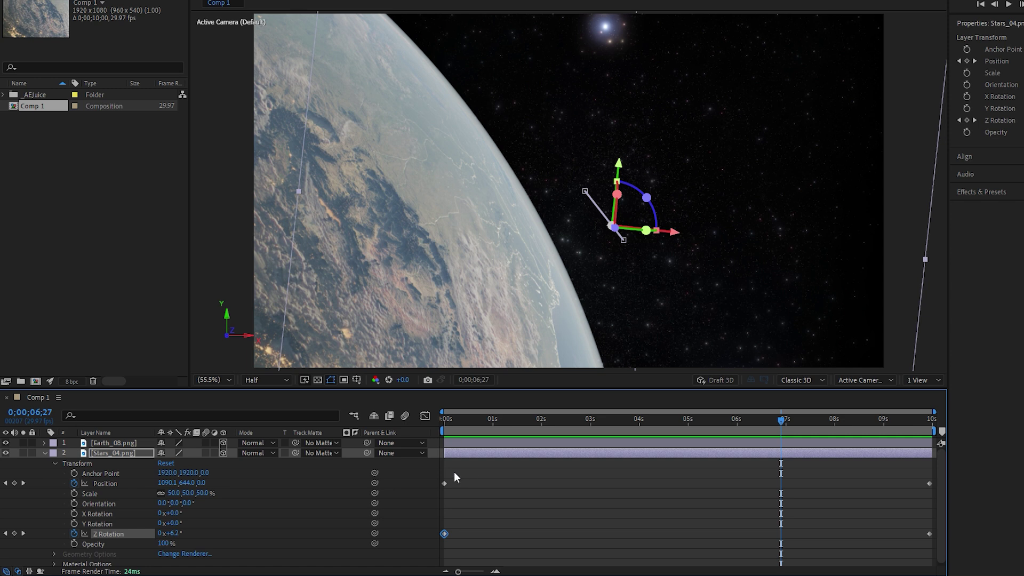
left_click_drag(445, 468, 936, 546)
key("F9")
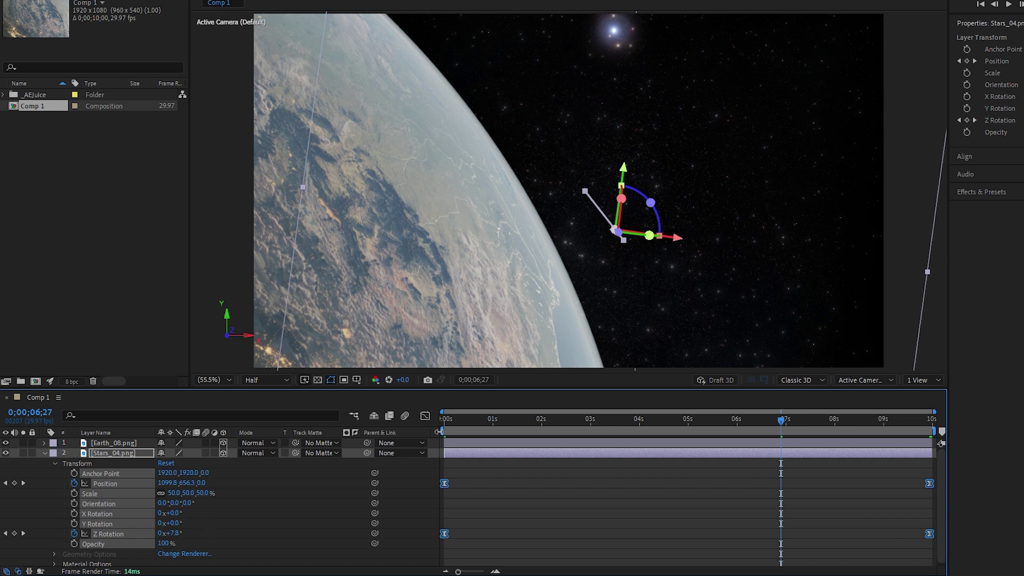
left_click(426, 416)
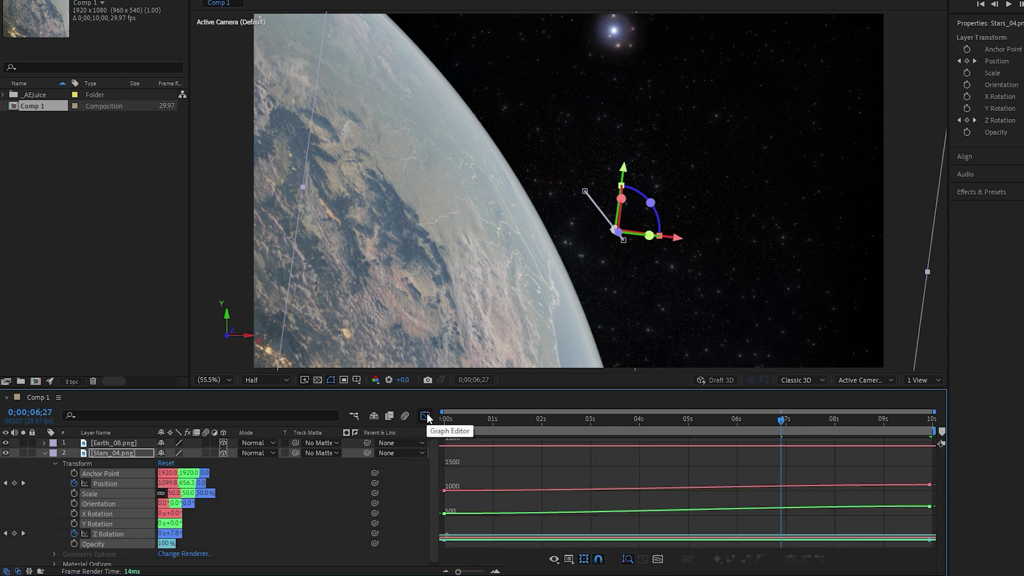
left_click(426, 416)
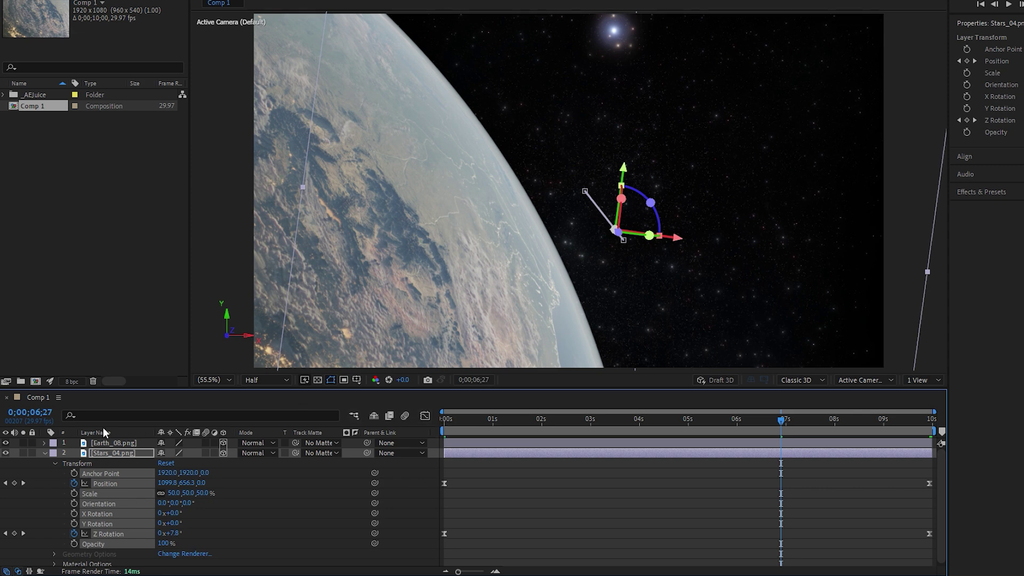
left_click(46, 453)
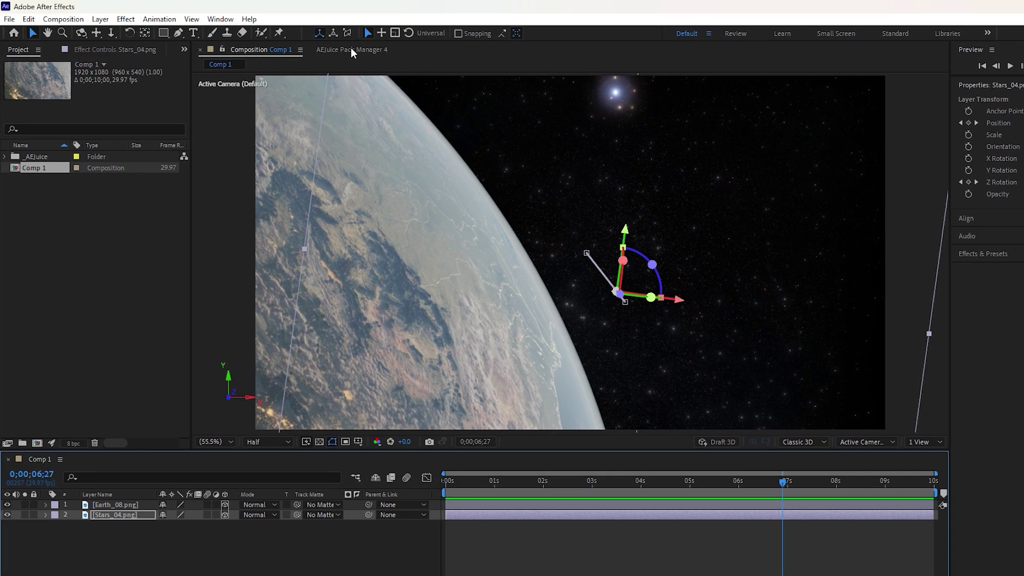
left_click(350, 49)
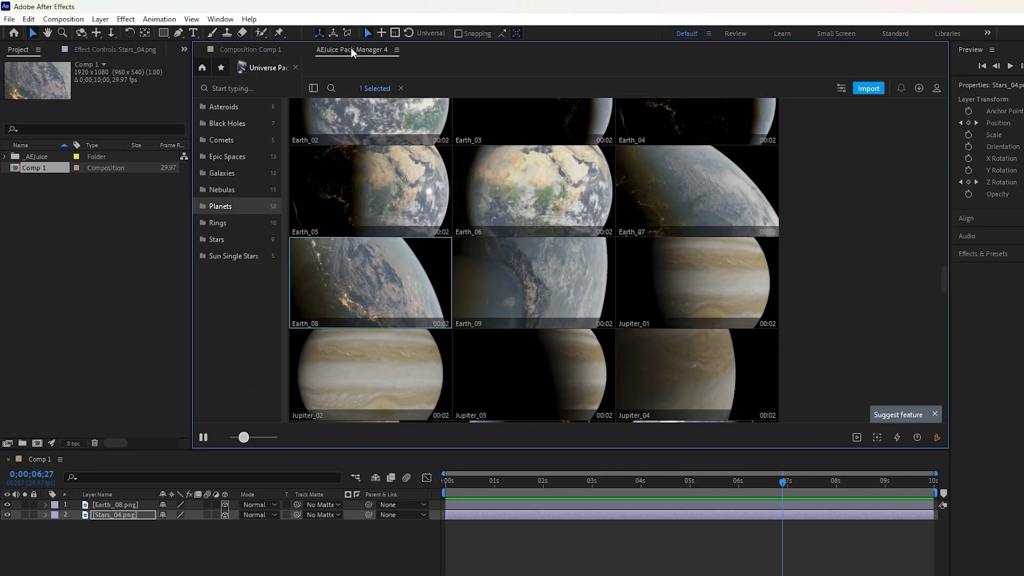
Import Meteor_01 from the Night Sky Aurora pack's Meteors clips into Comp 1
left_click(202, 67)
left_click(291, 88)
type("night")
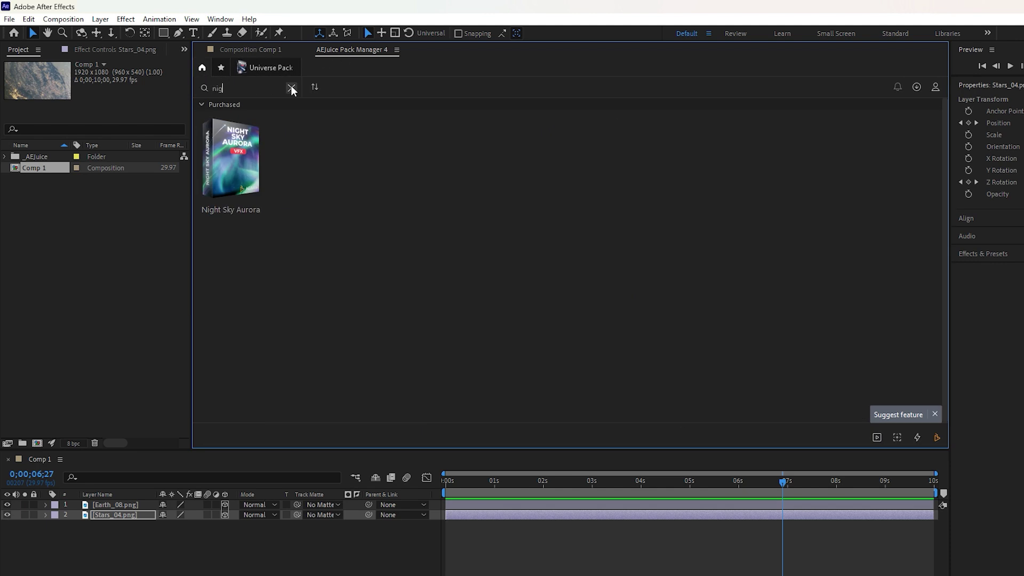
left_click(240, 152)
left_click(233, 127)
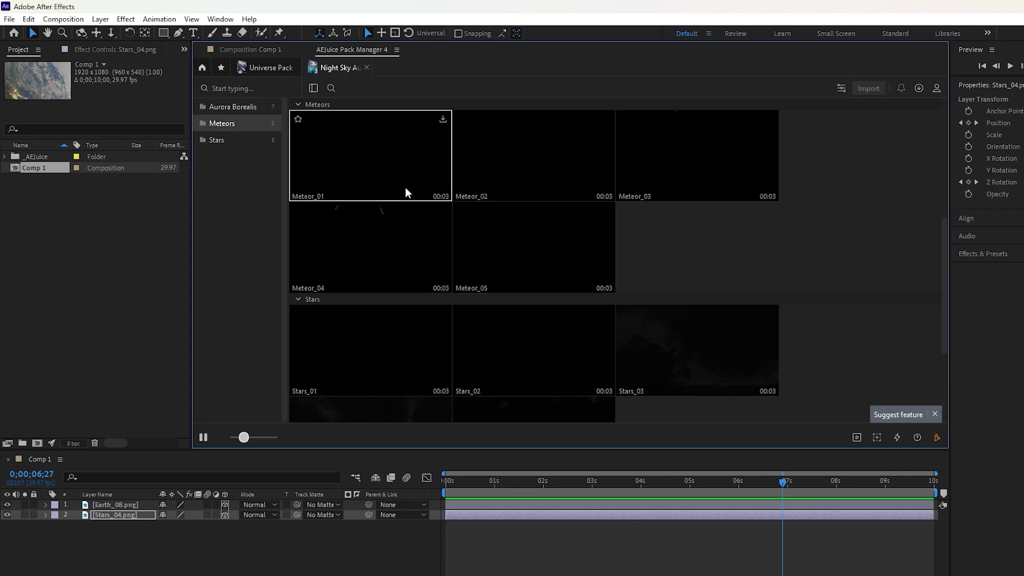
scroll(407, 194, "up", 2)
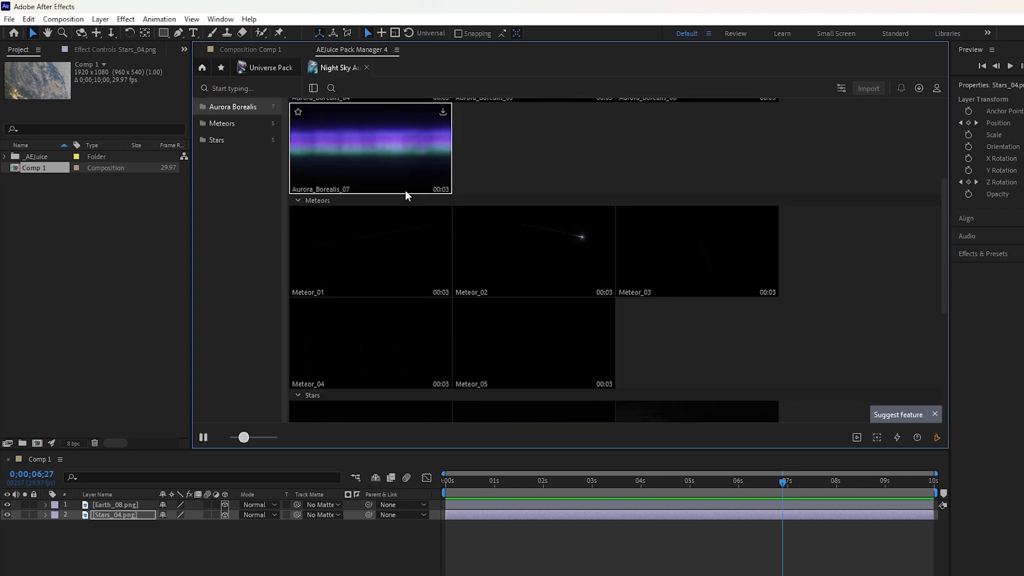
double_click(400, 247)
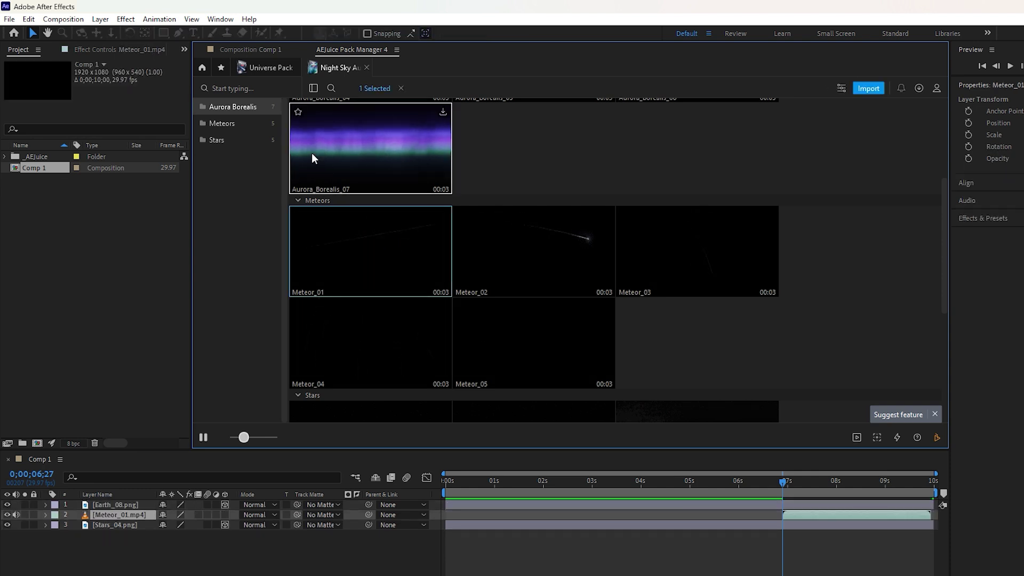
left_click(262, 49)
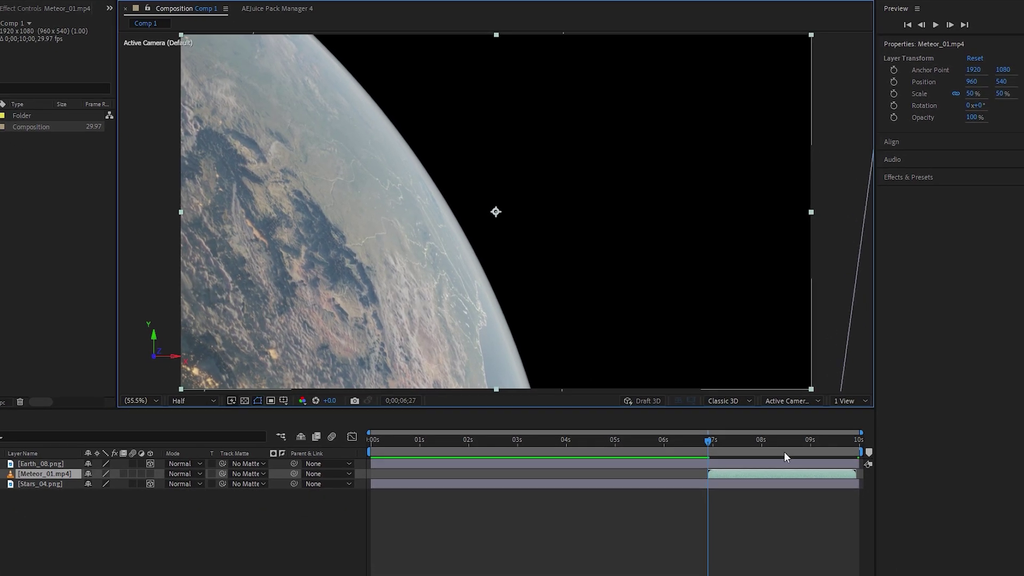
Start the meteor around 3.5s, scale it to 37% and set Screen blending
left_click_drag(785, 475, 621, 474)
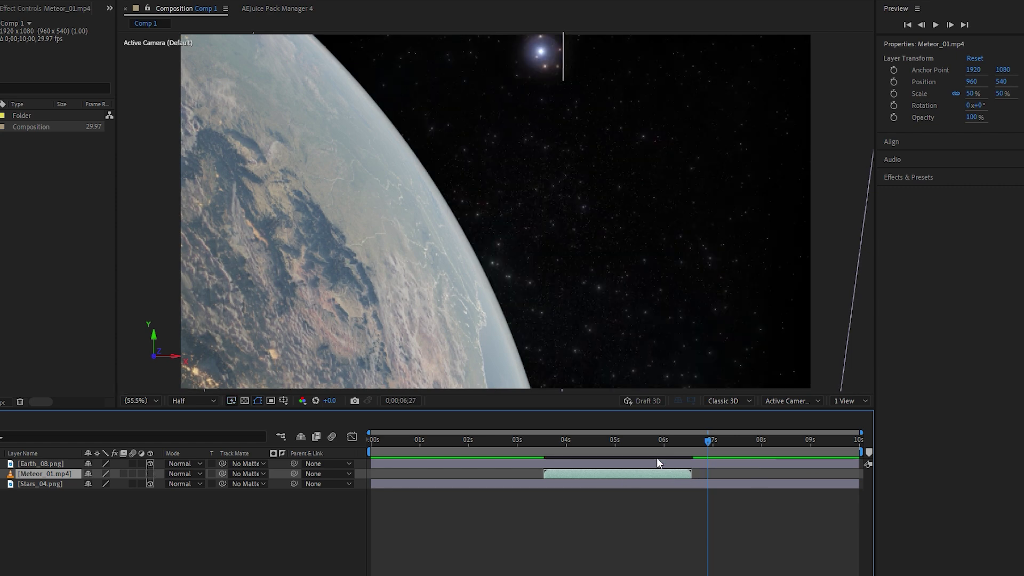
left_click_drag(708, 442, 627, 441)
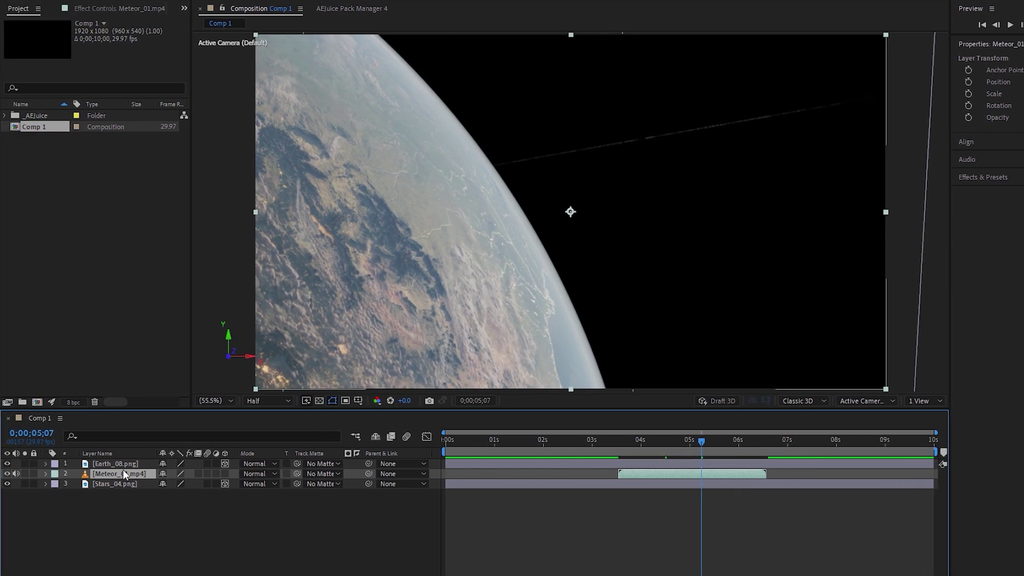
key("s")
left_click_drag(178, 483, 171, 483)
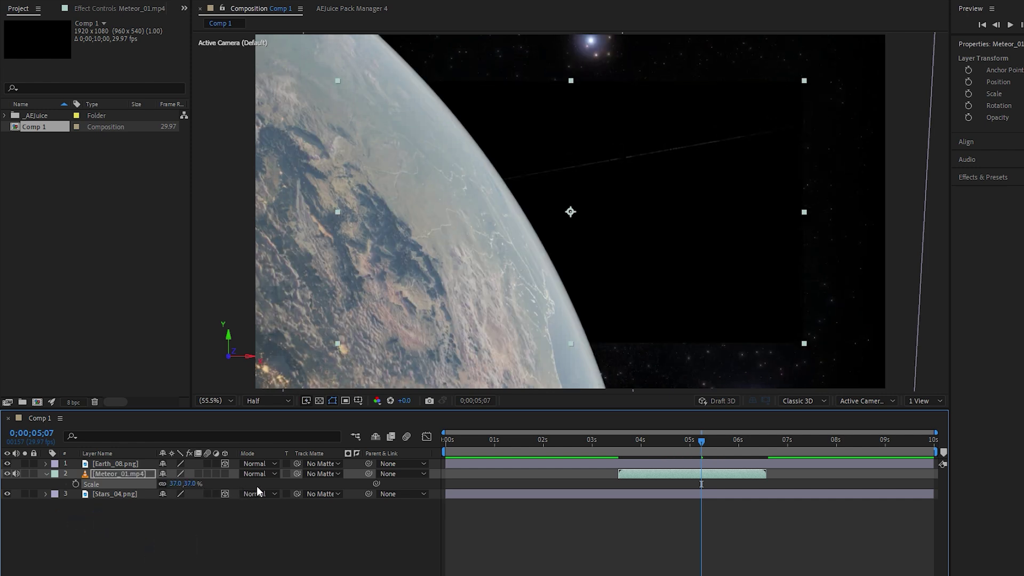
left_click(271, 476)
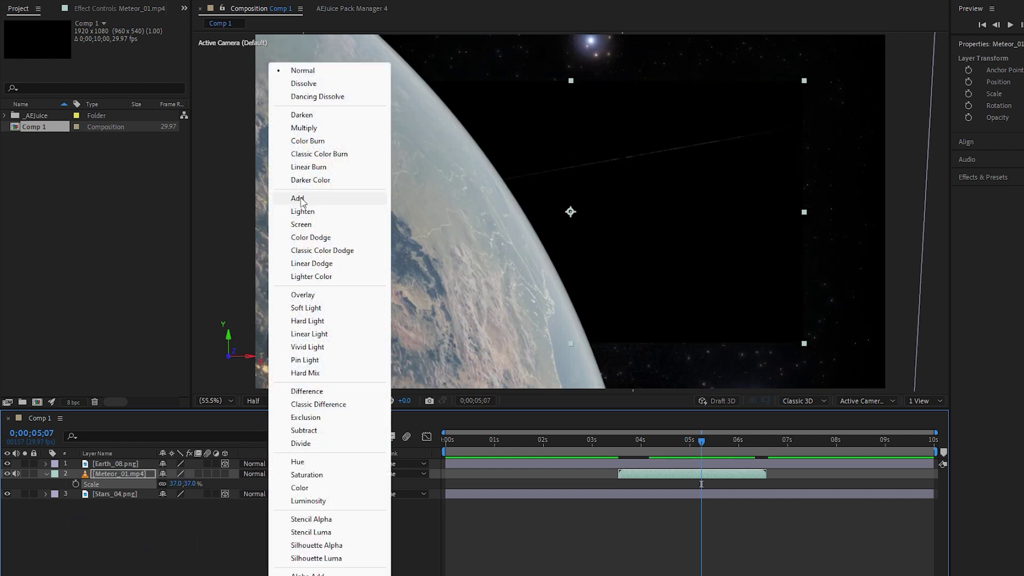
left_click(302, 225)
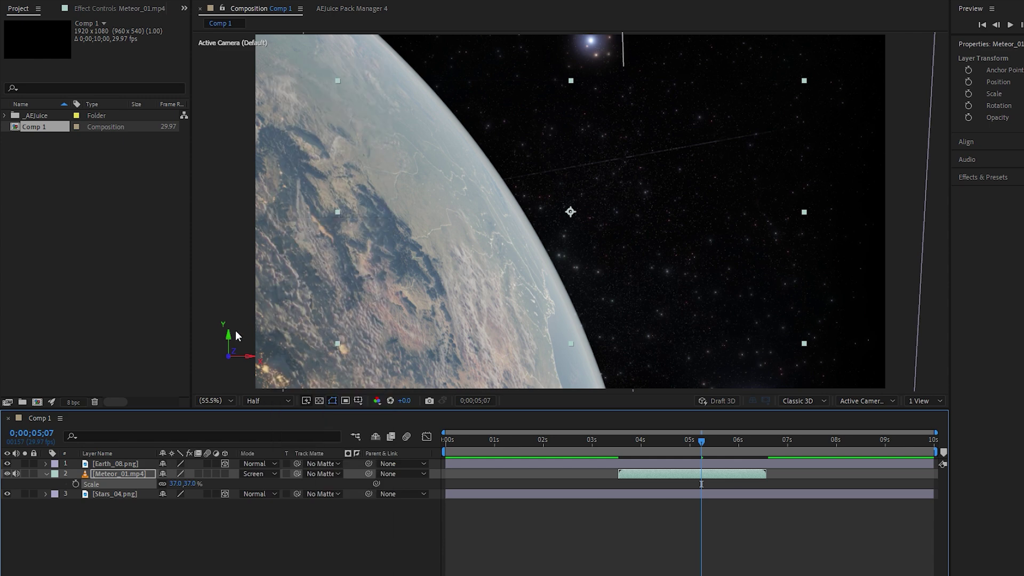
Rotate the meteor streak to 33°, move it down-right and make it 3D
key("r")
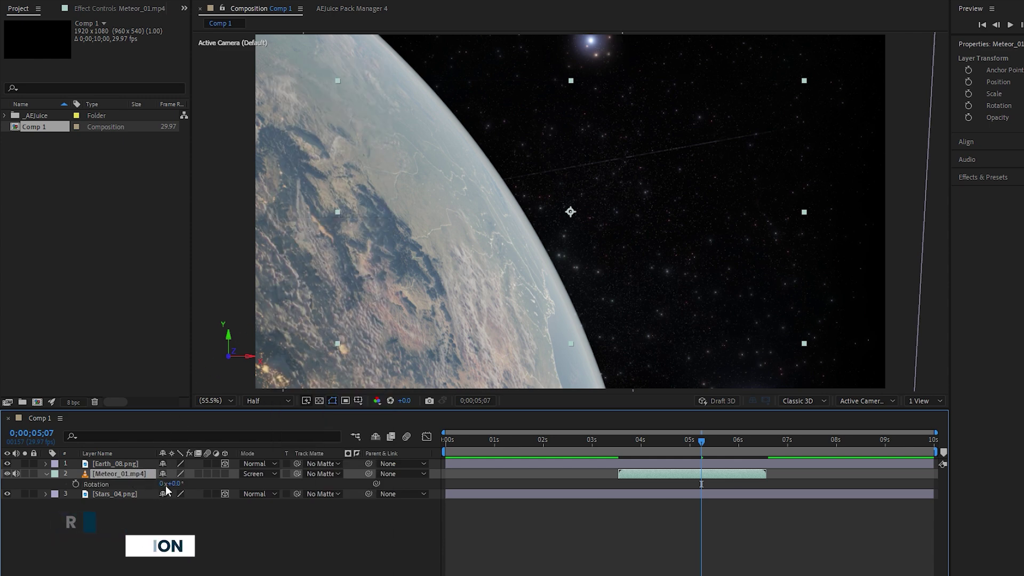
left_click_drag(165, 485, 197, 482)
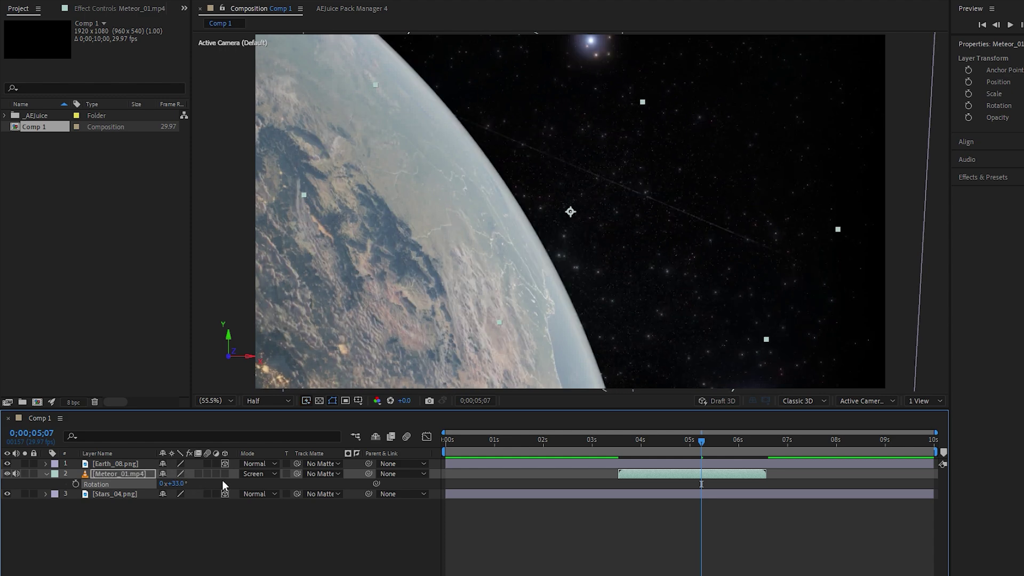
mouse_move(702, 439)
left_mouse_down()
mouse_move(640, 450)
mouse_move(659, 452)
mouse_move(648, 452)
left_mouse_up()
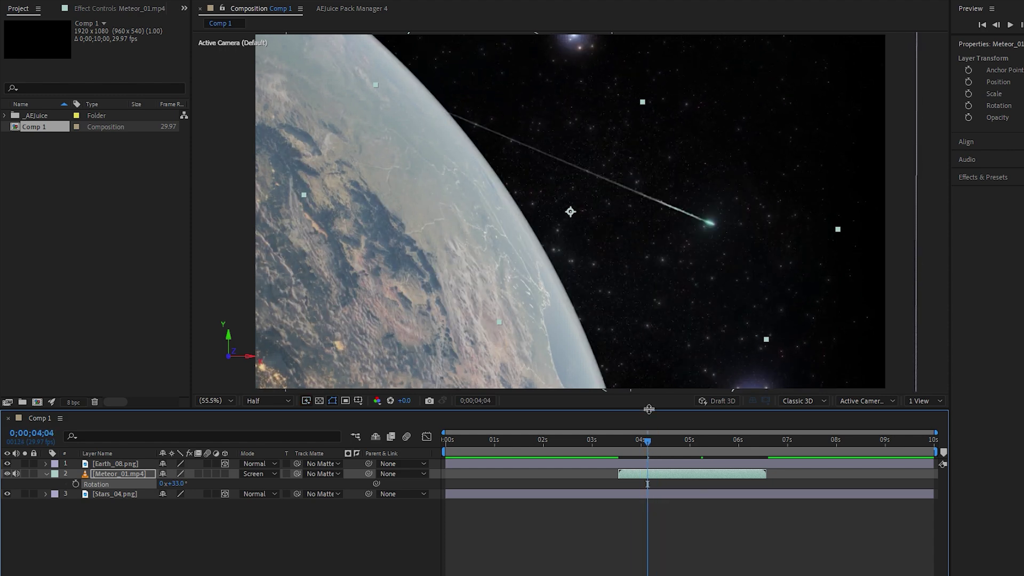
left_click_drag(666, 251, 706, 275)
left_click(225, 474)
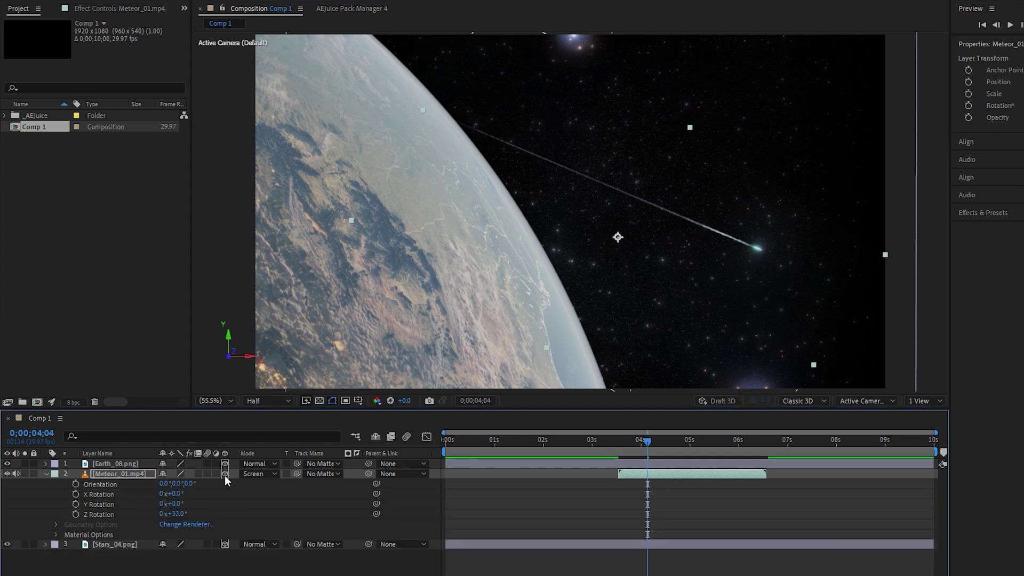
left_click(47, 474)
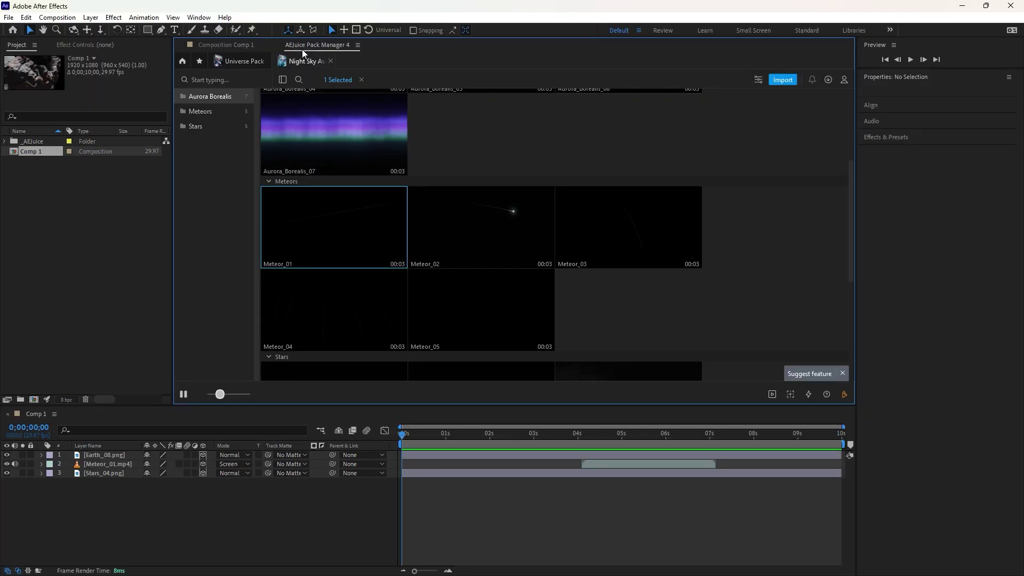
Add Asteroid_05 from the AEJuice Universe Pack to Comp 1
left_click(242, 62)
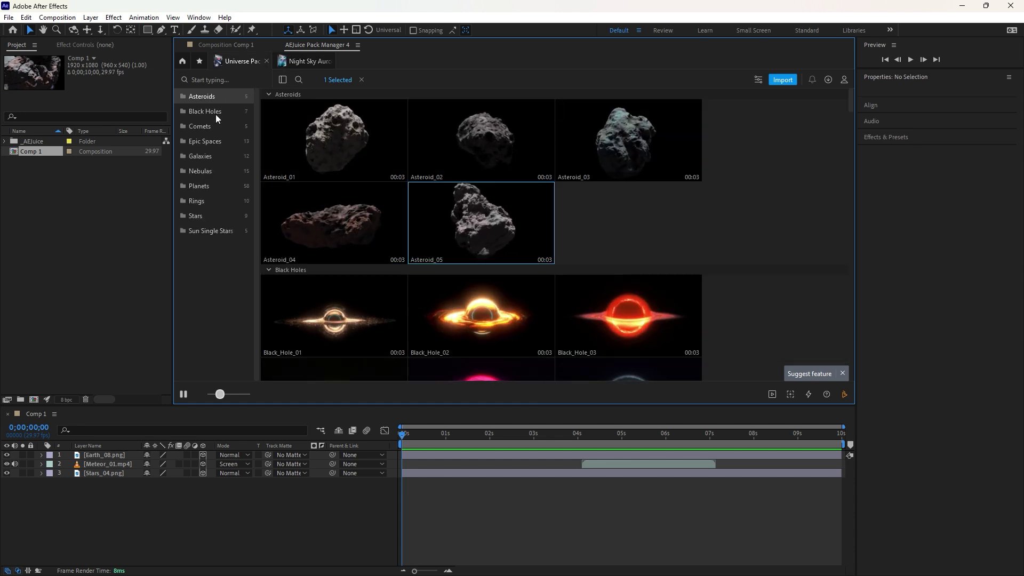
scroll(343, 181, "down", 2)
scroll(342, 181, "up", 1)
scroll(343, 185, "up", 1)
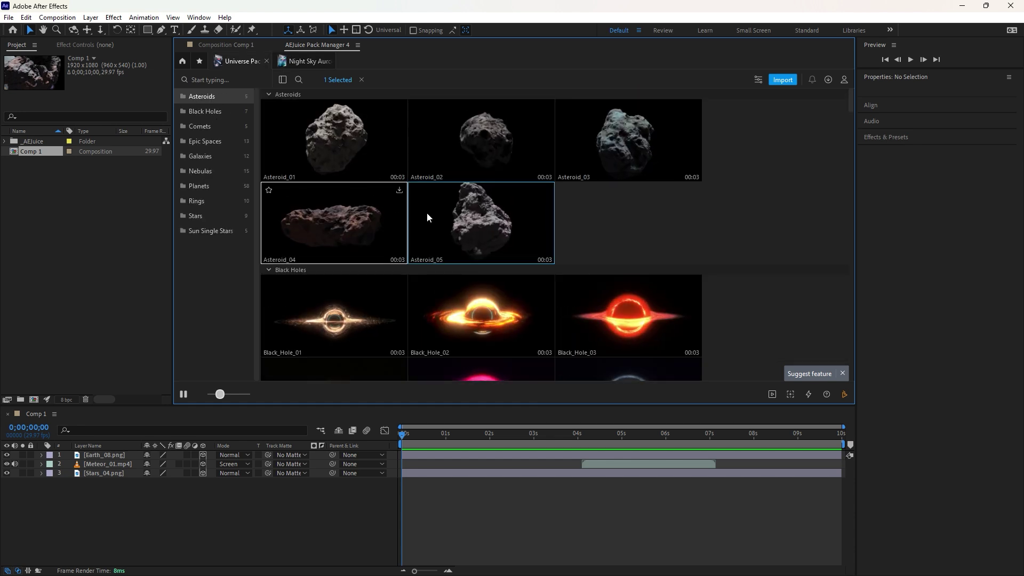
double_click(490, 220)
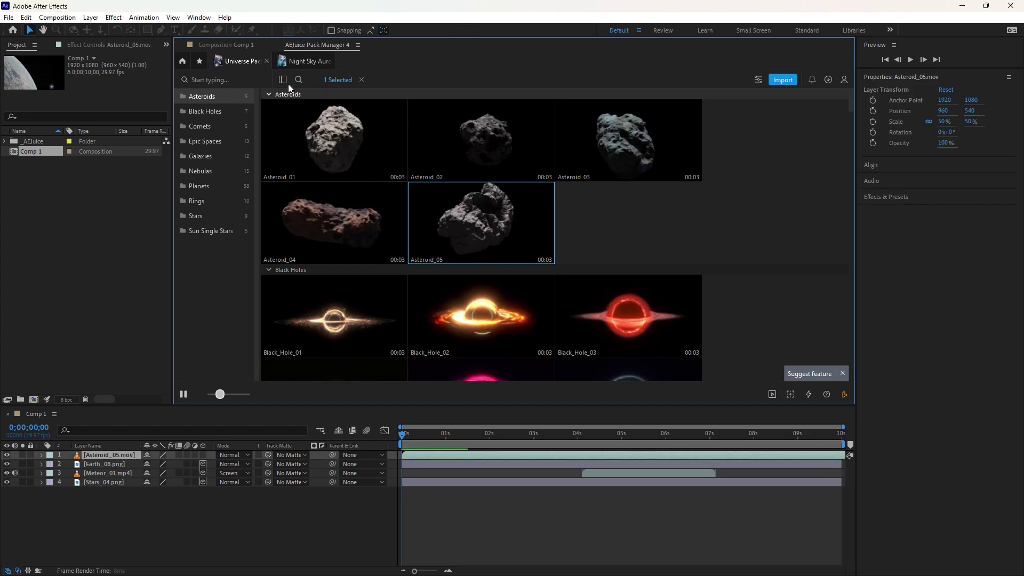
left_click(232, 44)
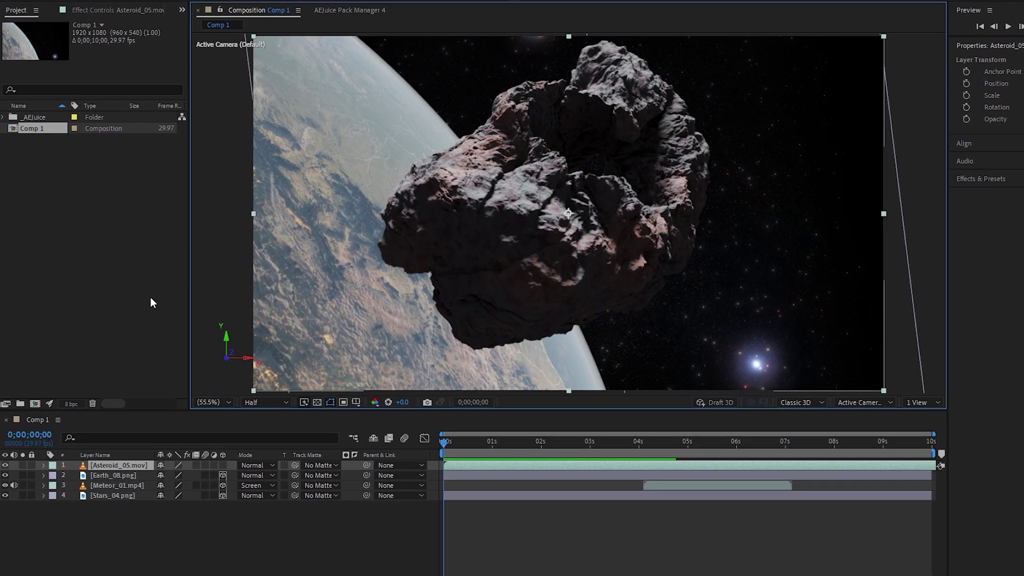
Scale the asteroid to 13%, place it over Earth's edge, and make it 3D
key("s")
left_click_drag(170, 475, 154, 475)
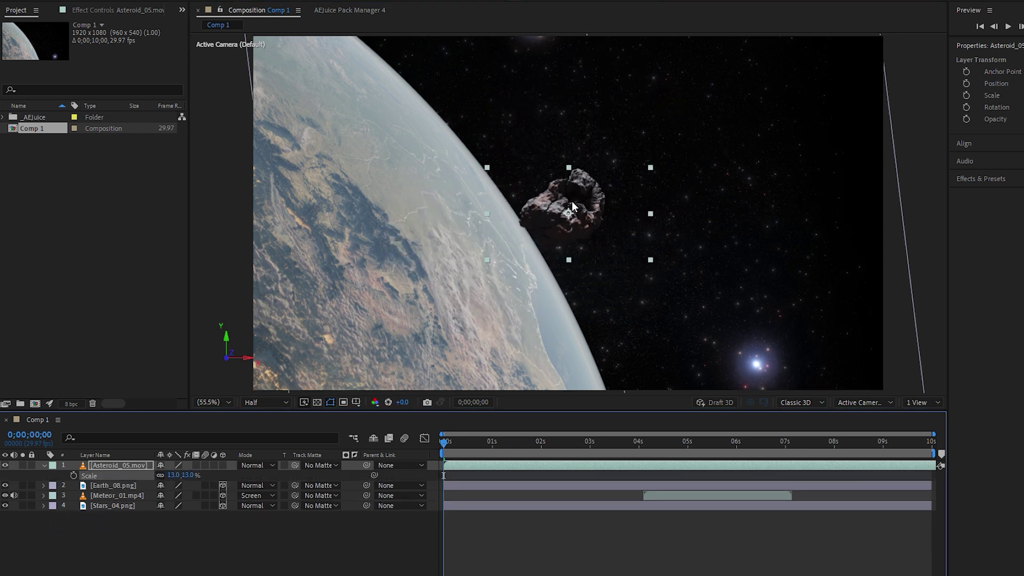
left_click_drag(573, 206, 436, 237)
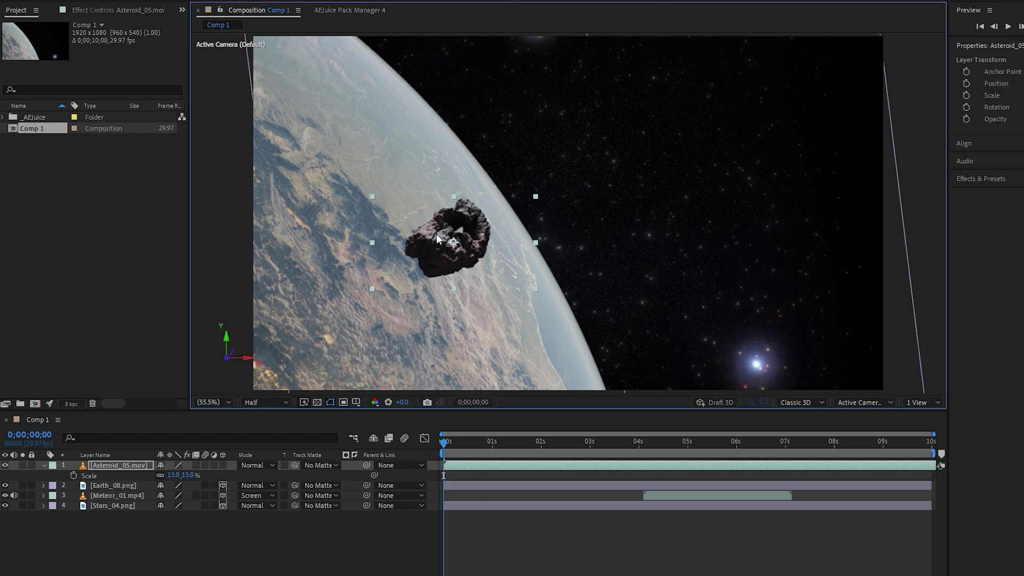
left_click(222, 468)
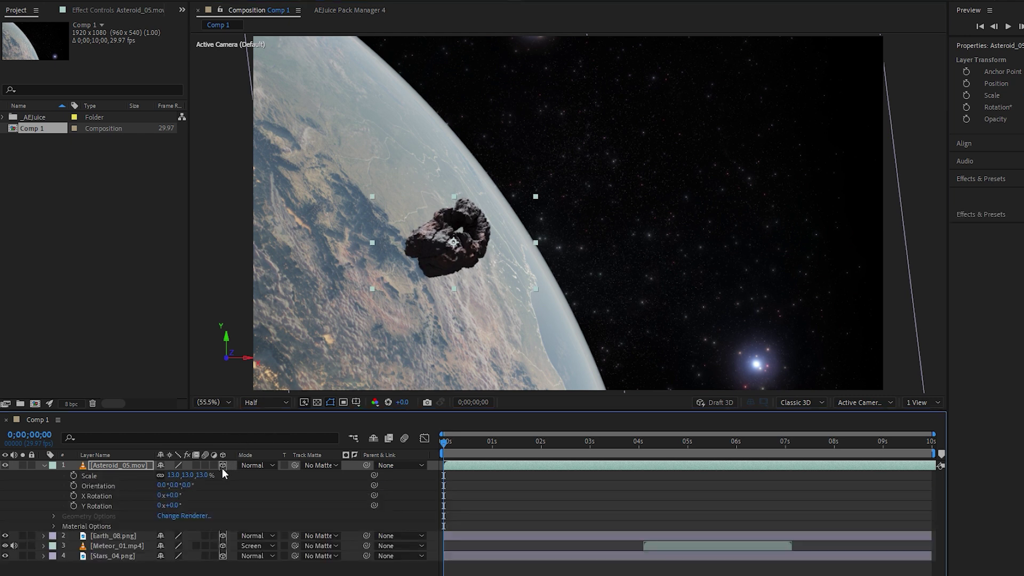
left_click(46, 466)
Keyframe the asteroid's Position, Scale and Z Rotation at 0s, tilted to 38° and slightly lowered
left_click(45, 466)
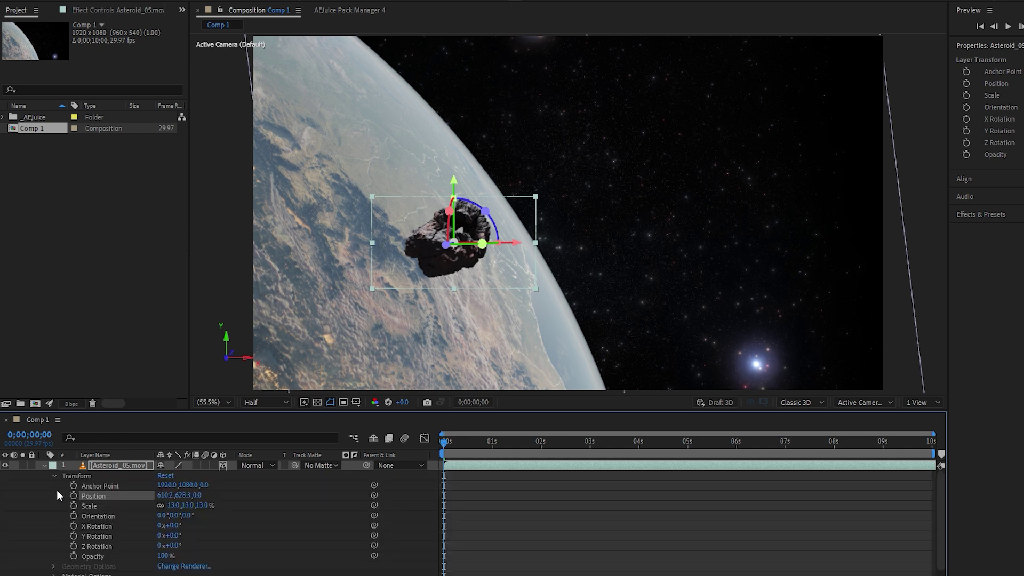
left_click(75, 496)
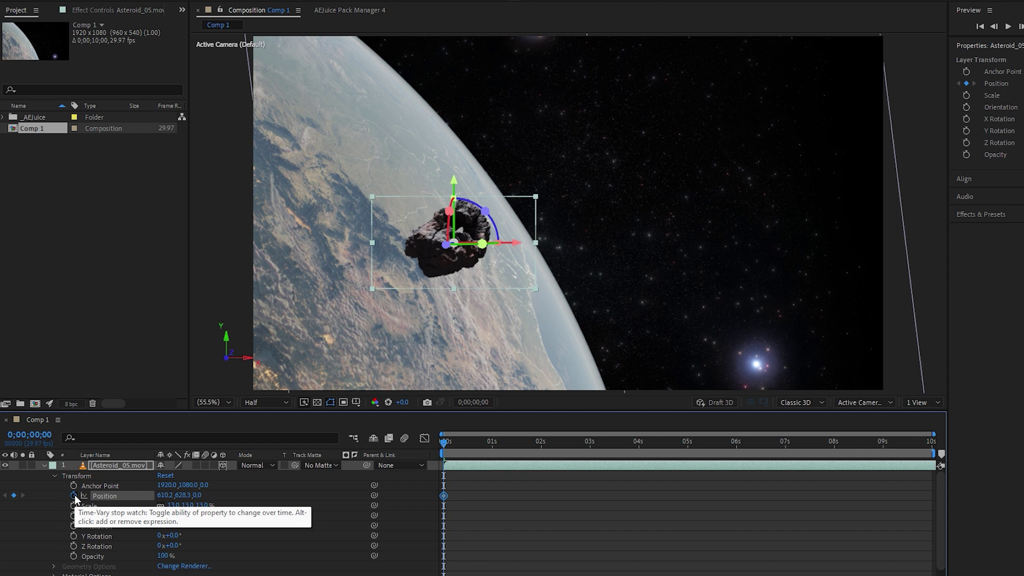
left_click(74, 506)
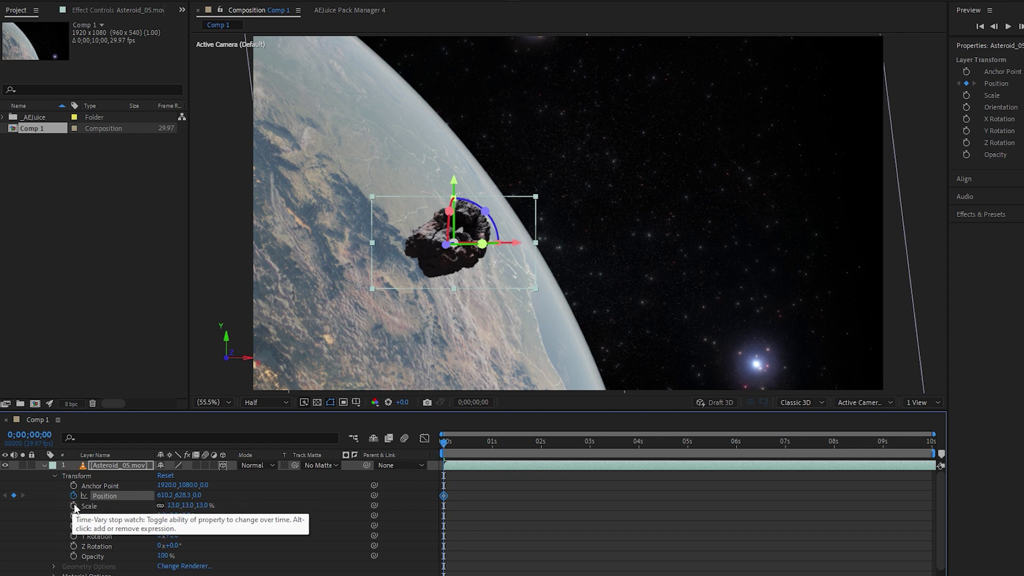
left_click(73, 546)
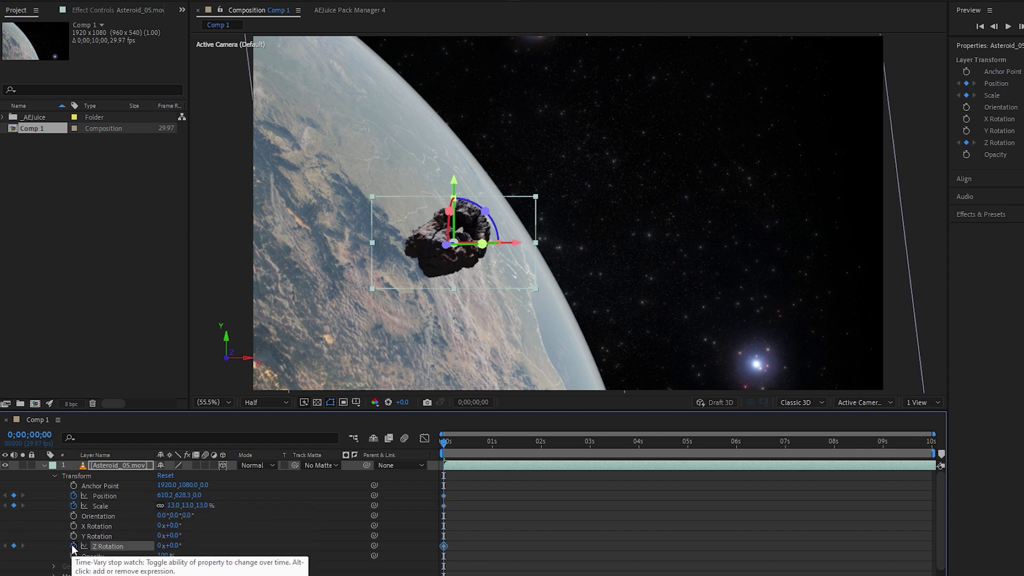
left_click_drag(174, 548, 197, 546)
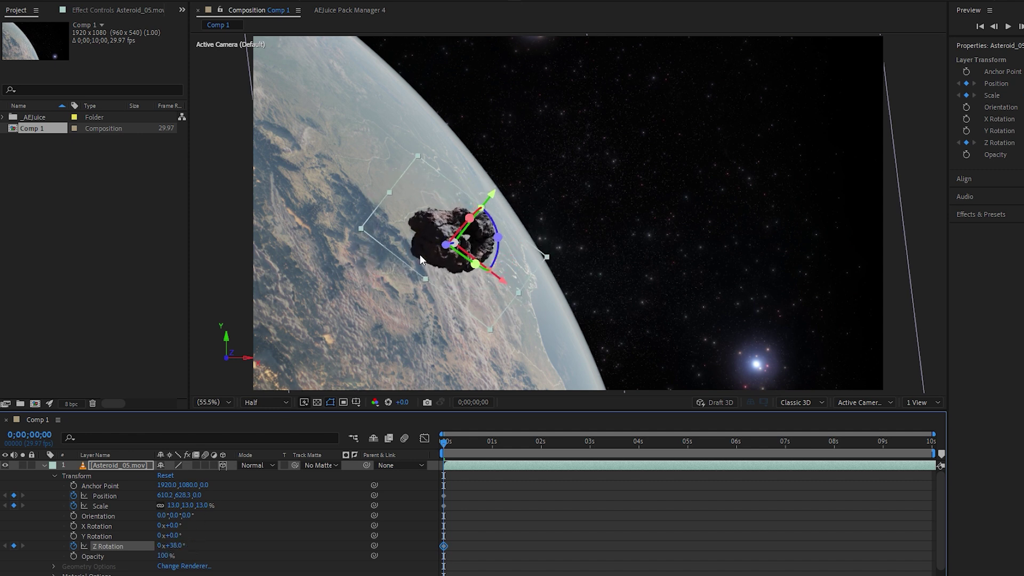
left_click_drag(420, 259, 417, 276)
At the last frame, move the asteroid up-right, shrink it to 11% and rotate it to 55°
left_click_drag(445, 442, 931, 472)
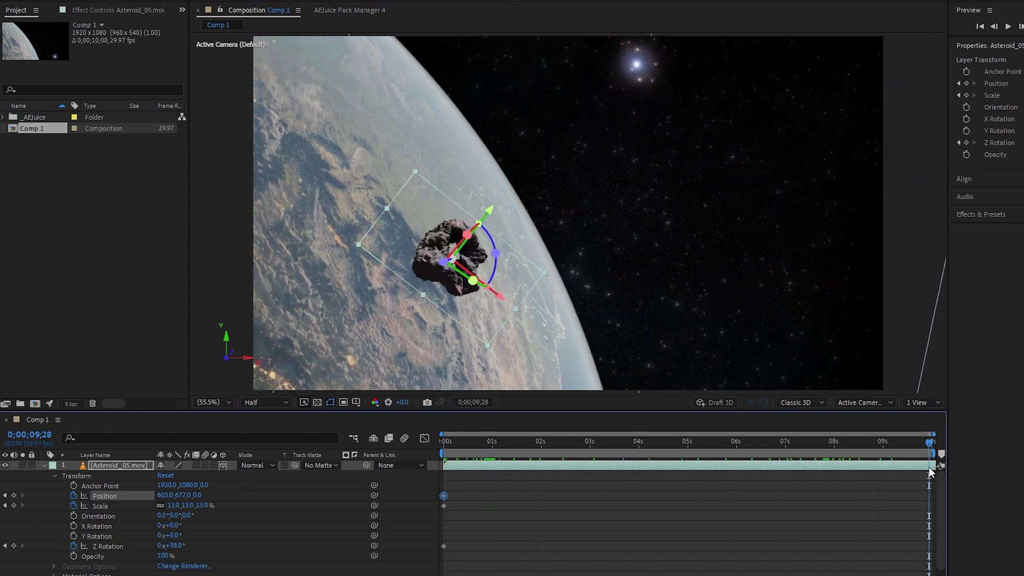
left_click_drag(435, 257, 636, 207)
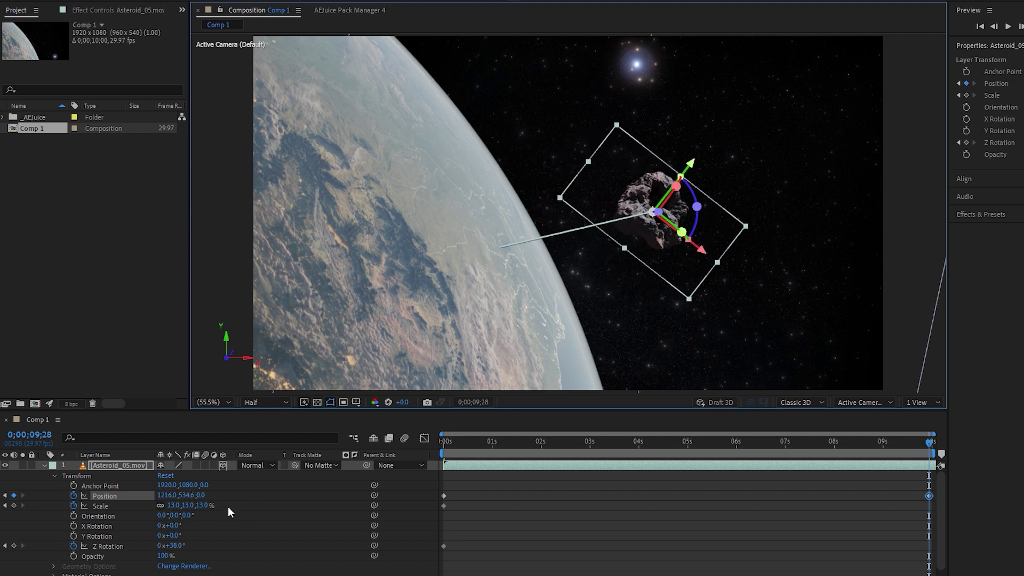
left_click_drag(176, 506, 169, 506)
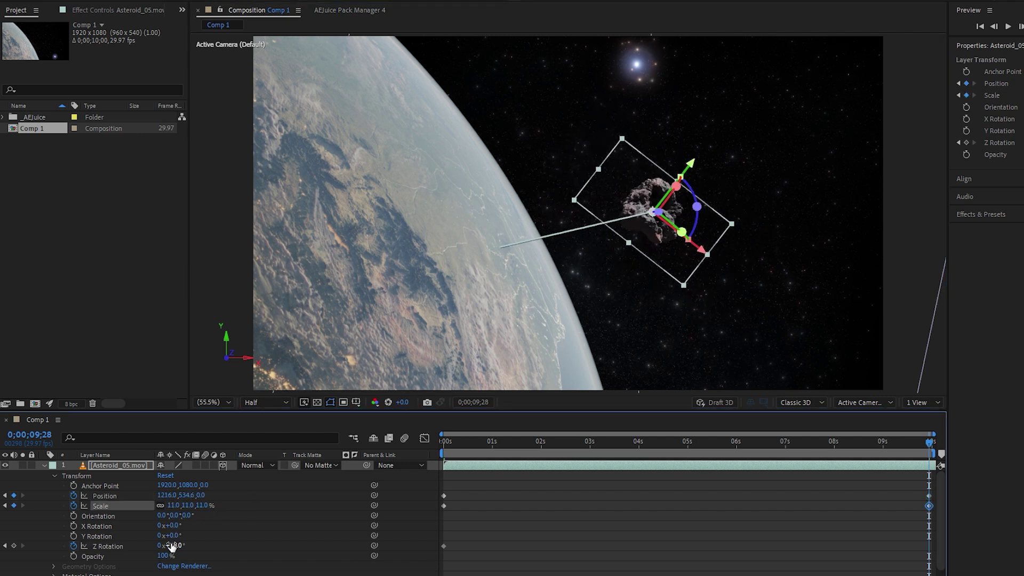
left_click_drag(173, 545, 183, 545)
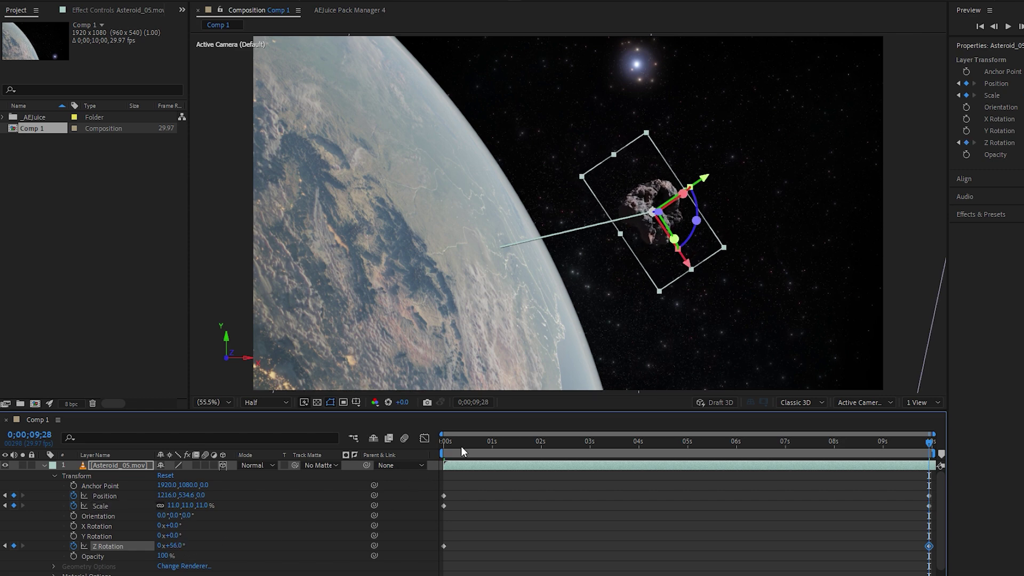
left_click(443, 448)
Preview the asteroid animation and collapse its properties
key("space")
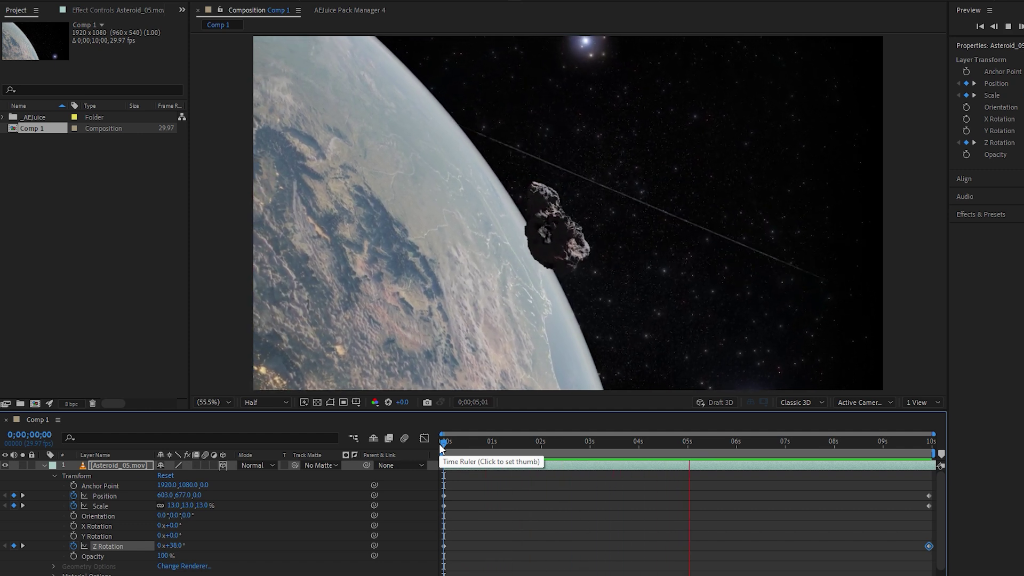
key("space")
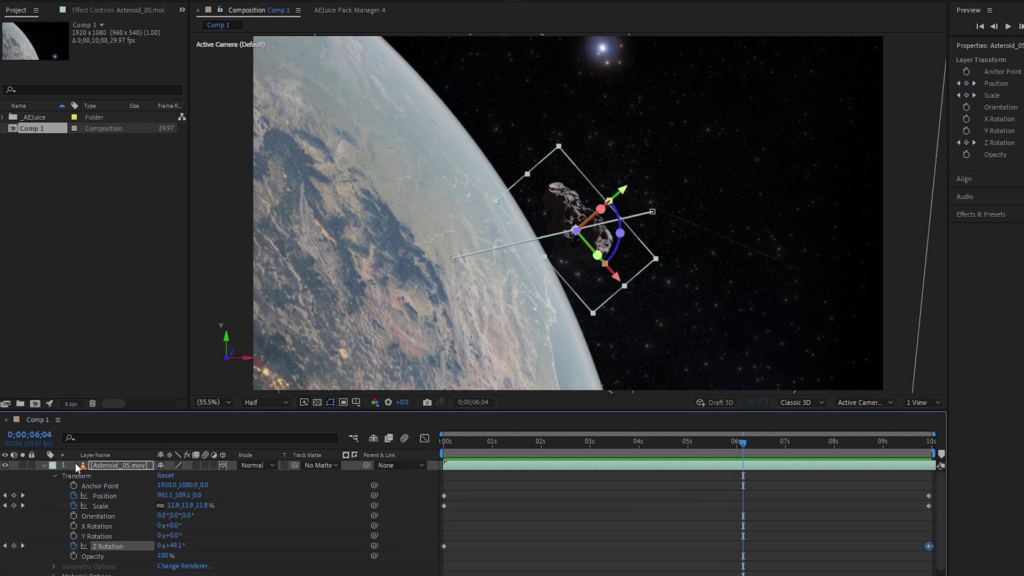
left_click(45, 465)
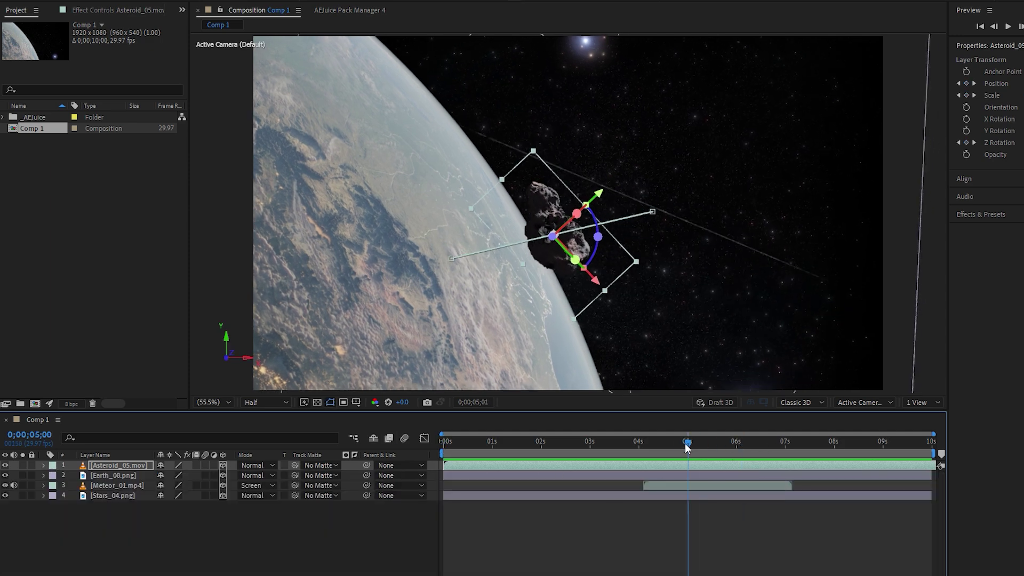
Shift the Meteor_01 clip to start around 6.5s and preview the whole animation
left_click_drag(689, 484, 754, 485)
left_click_drag(763, 443, 818, 442)
left_click_drag(756, 485, 800, 482)
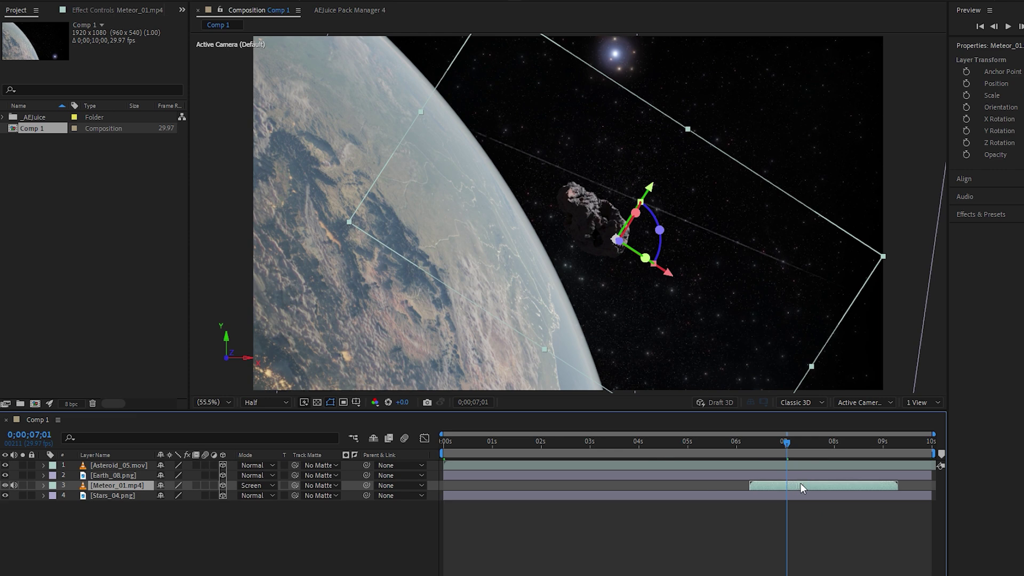
left_click_drag(801, 442, 443, 455)
key("space")
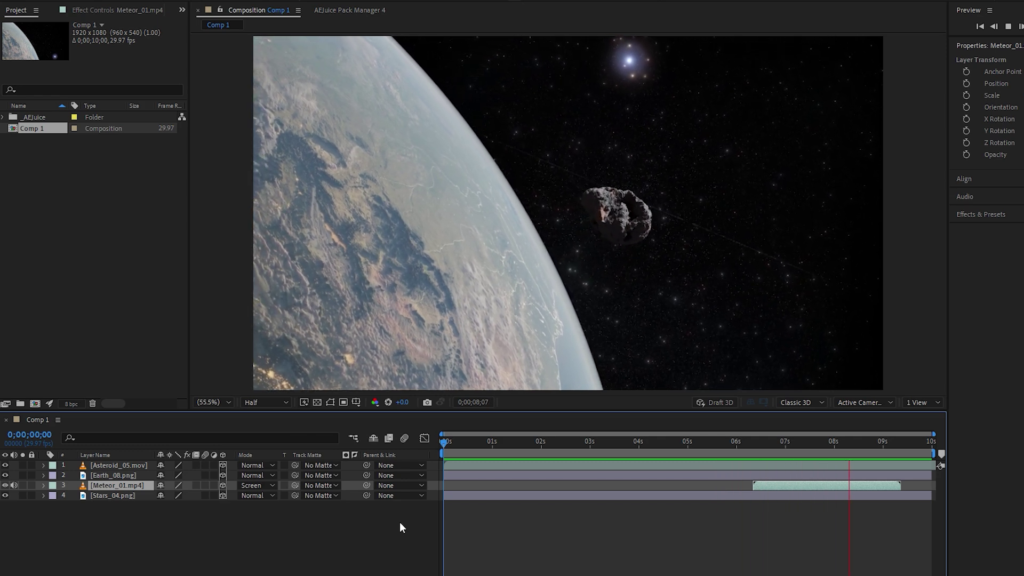
left_click(399, 522)
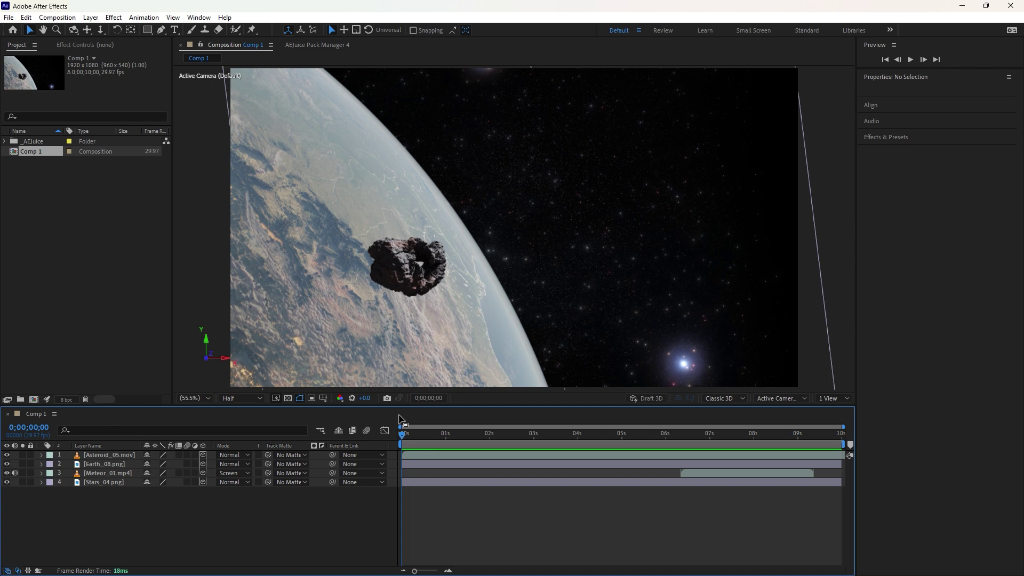
Create Camera 1 as a Two-Node Camera using the 50mm preset
left_click(93, 17)
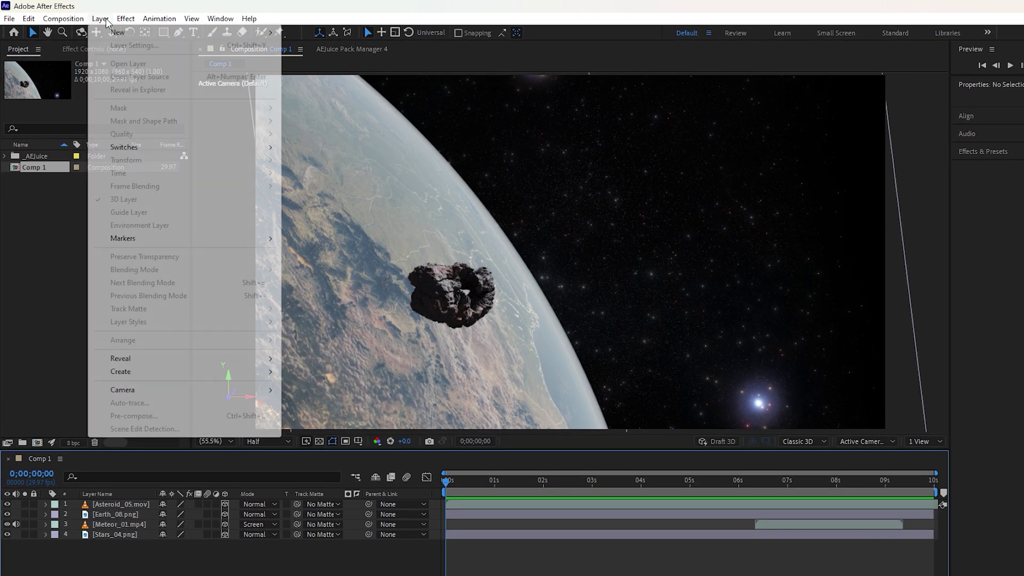
mouse_move(114, 32)
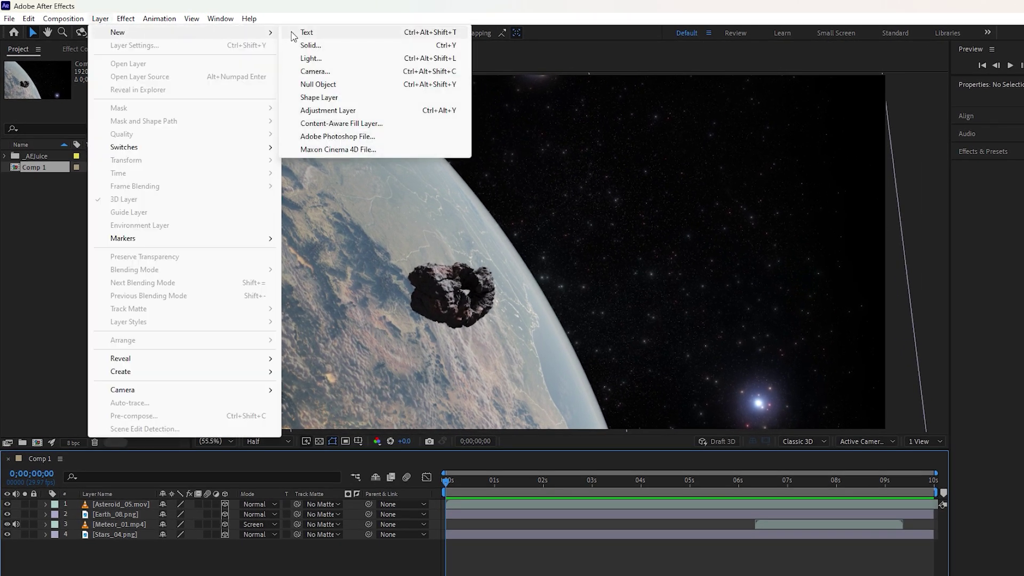
left_click(315, 72)
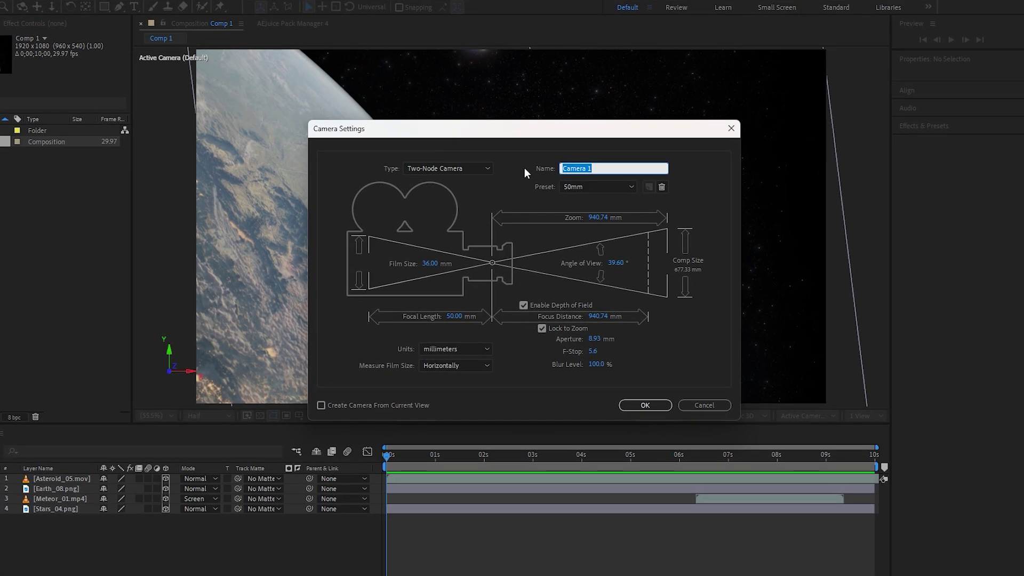
left_click(609, 187)
left_click(603, 288)
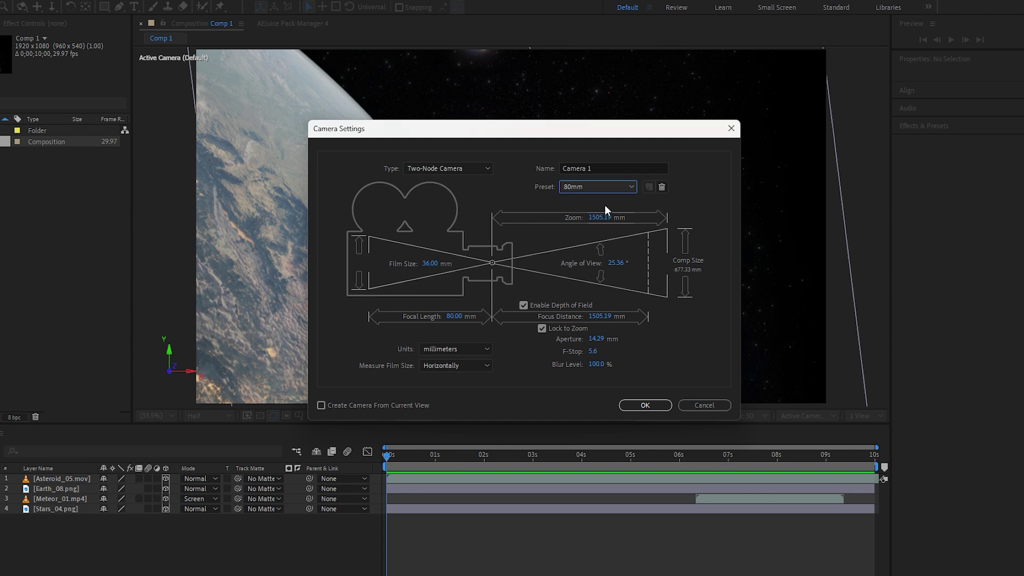
left_click(607, 186)
left_click(590, 281)
left_click(481, 164)
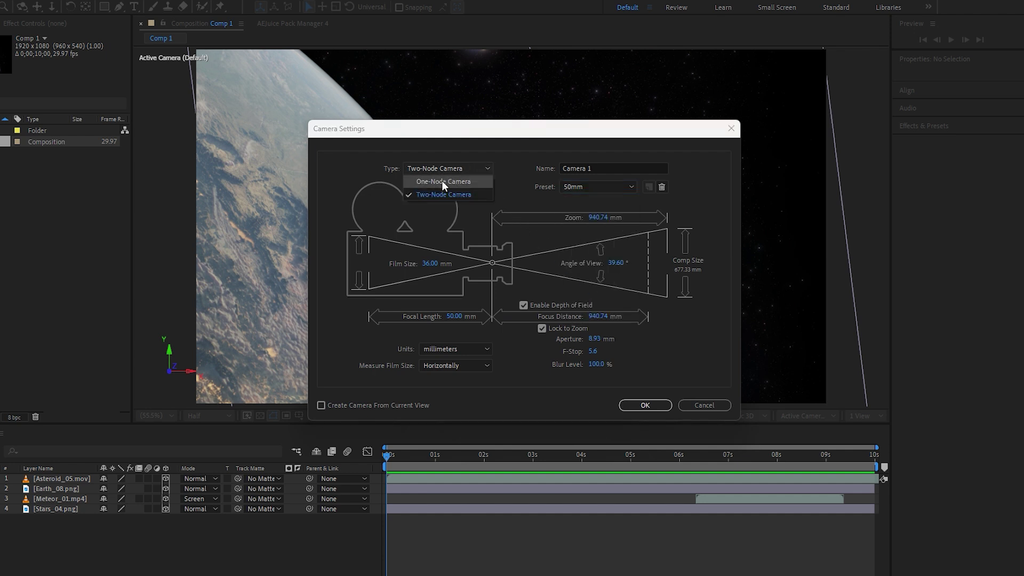
left_click(441, 196)
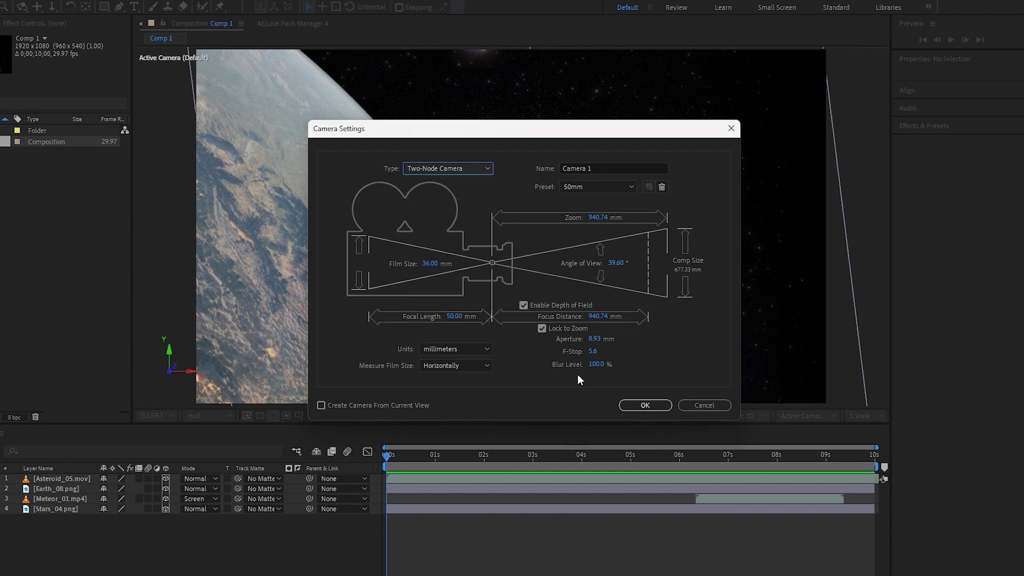
left_click(646, 405)
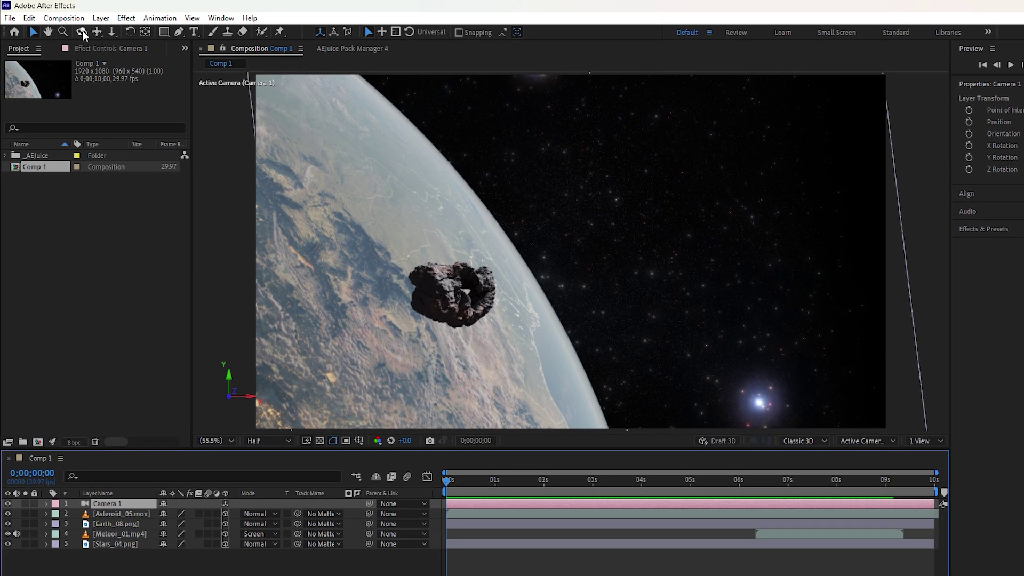
Orbit, pan and dolly Camera 1 to frame the asteroid against Earth's horizon
left_click(82, 31)
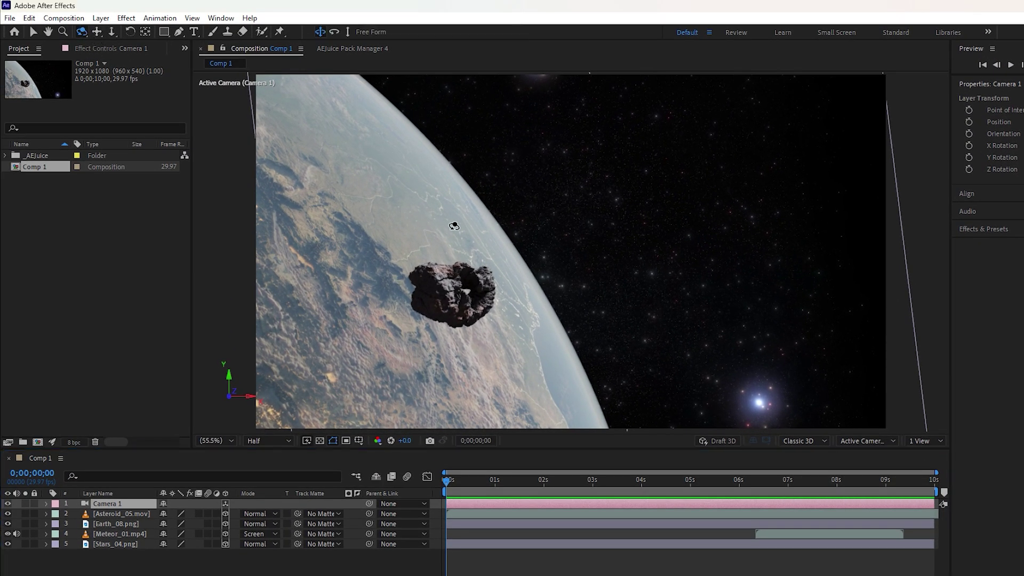
left_click_drag(450, 224, 533, 215)
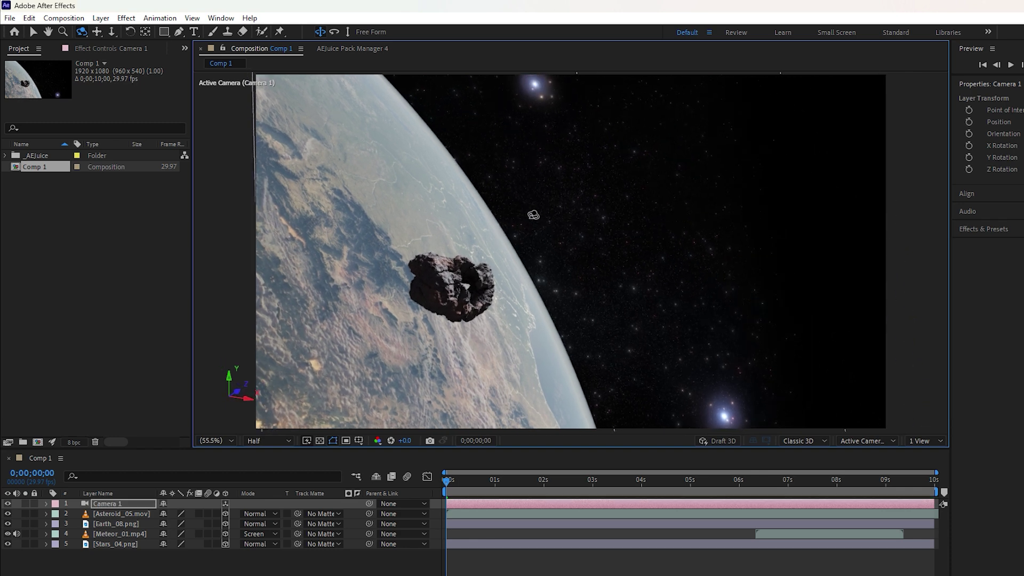
left_click(100, 33)
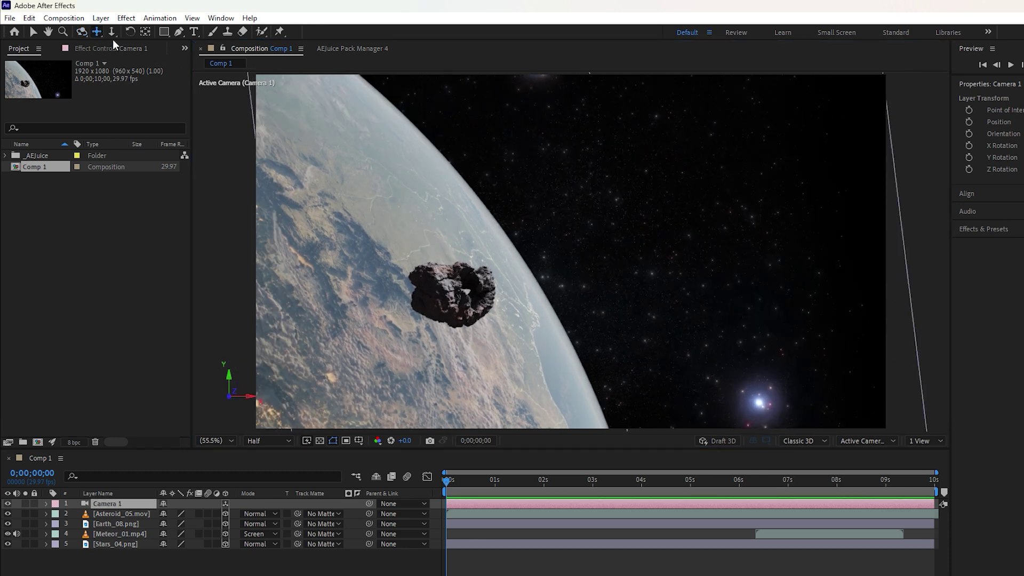
left_click_drag(576, 229, 595, 248)
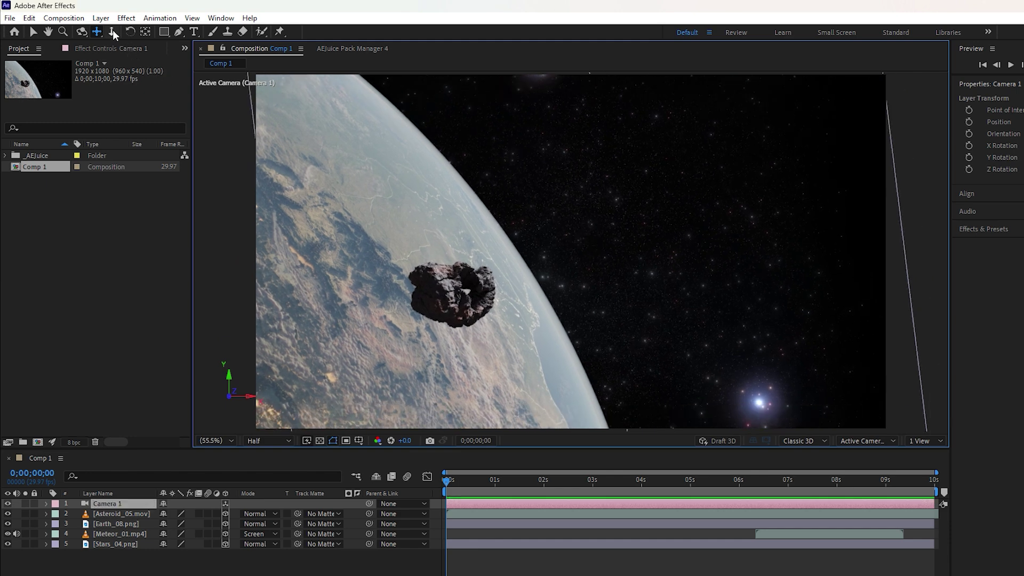
left_click(113, 31)
mouse_move(576, 235)
left_mouse_down()
mouse_move(587, 125)
mouse_move(590, 233)
left_mouse_up()
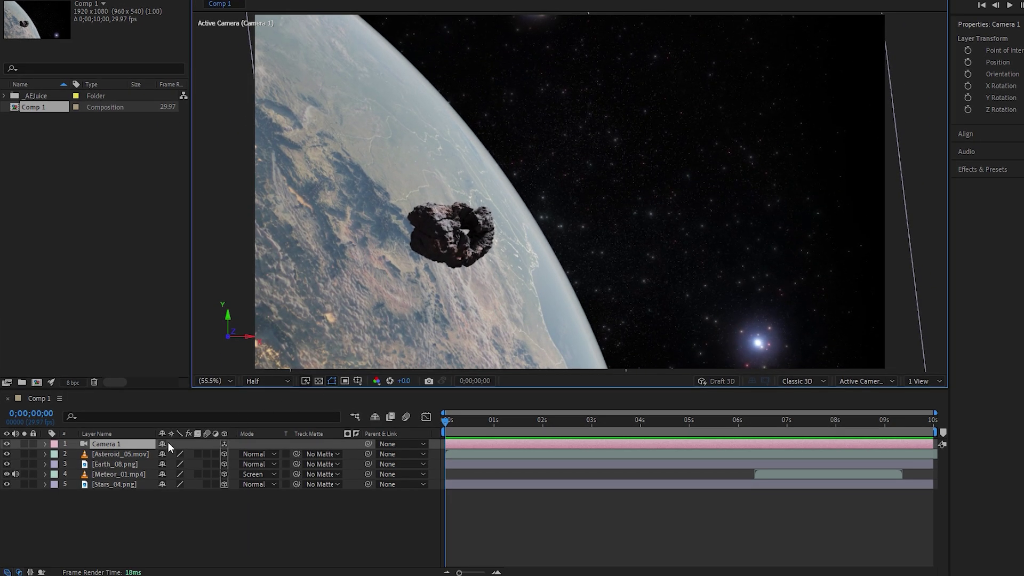
Set Point of Interest and Position keyframes on Camera 1 at 0s
left_click(46, 444)
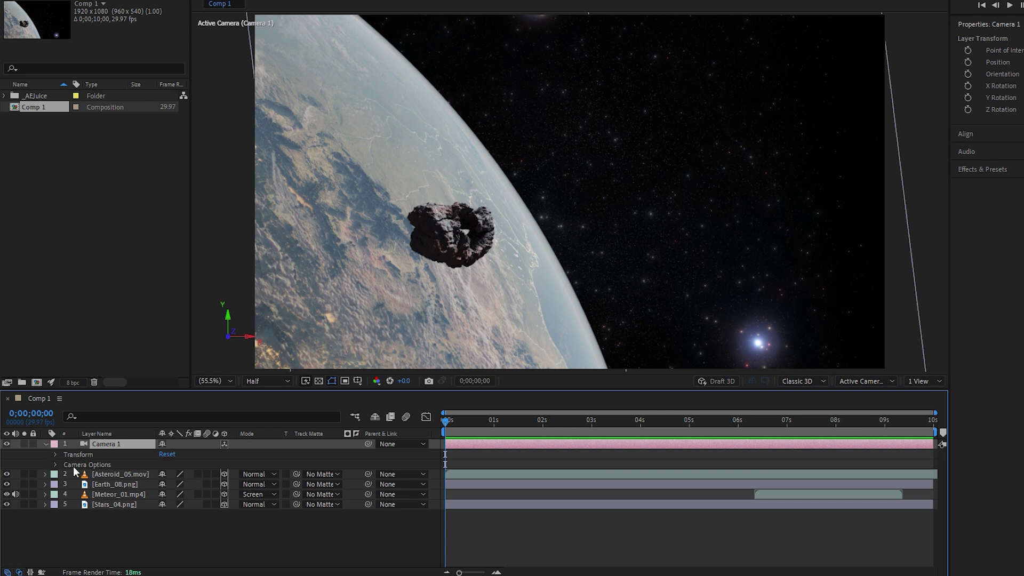
left_click(55, 465)
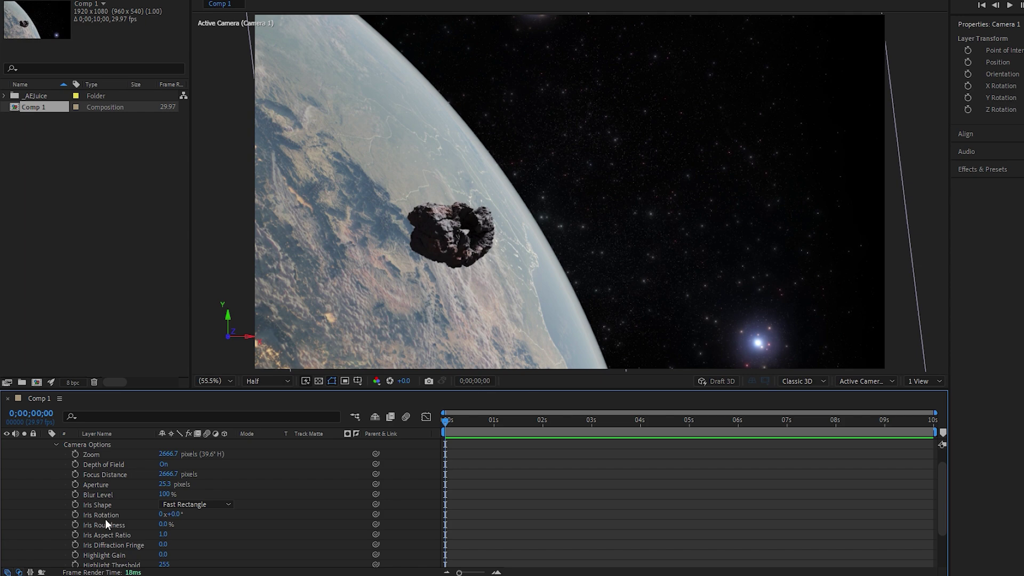
left_click(56, 445)
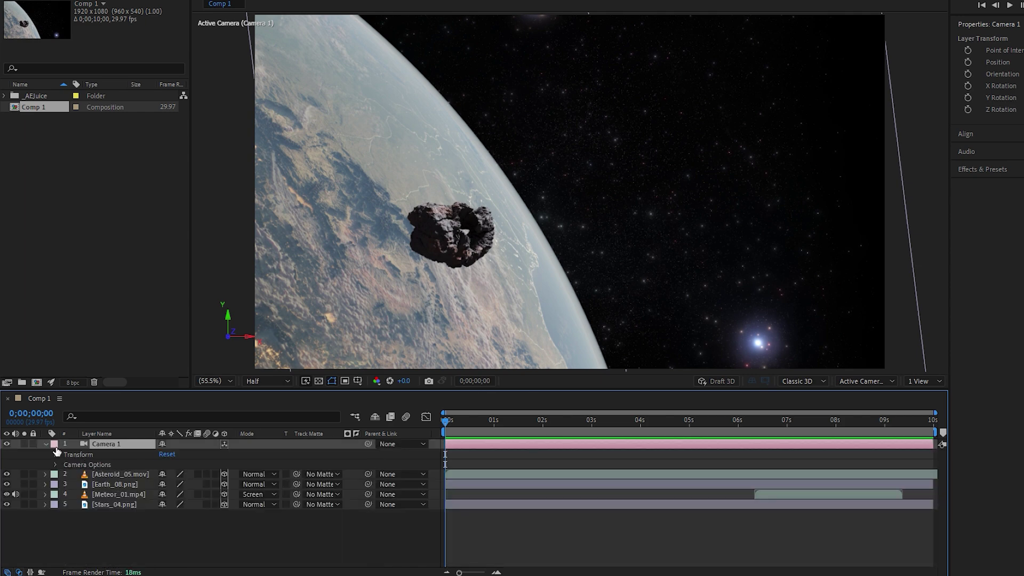
left_click(56, 453)
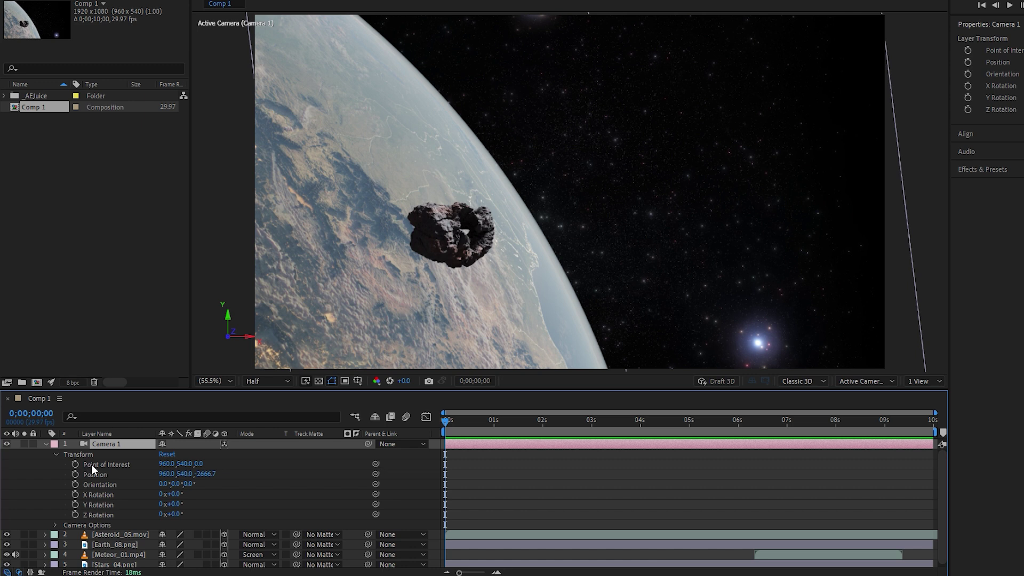
left_click(75, 464)
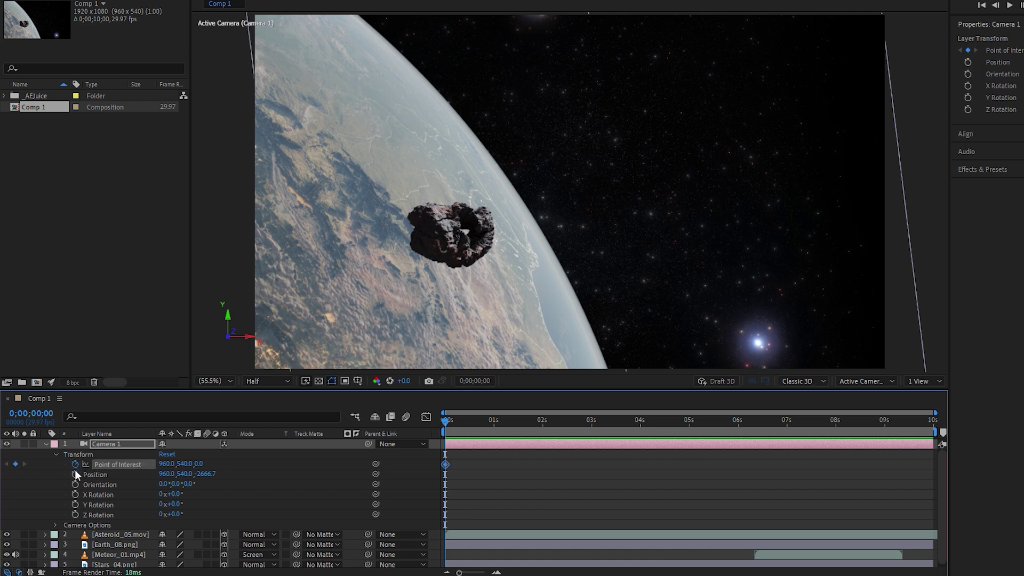
left_click(73, 475)
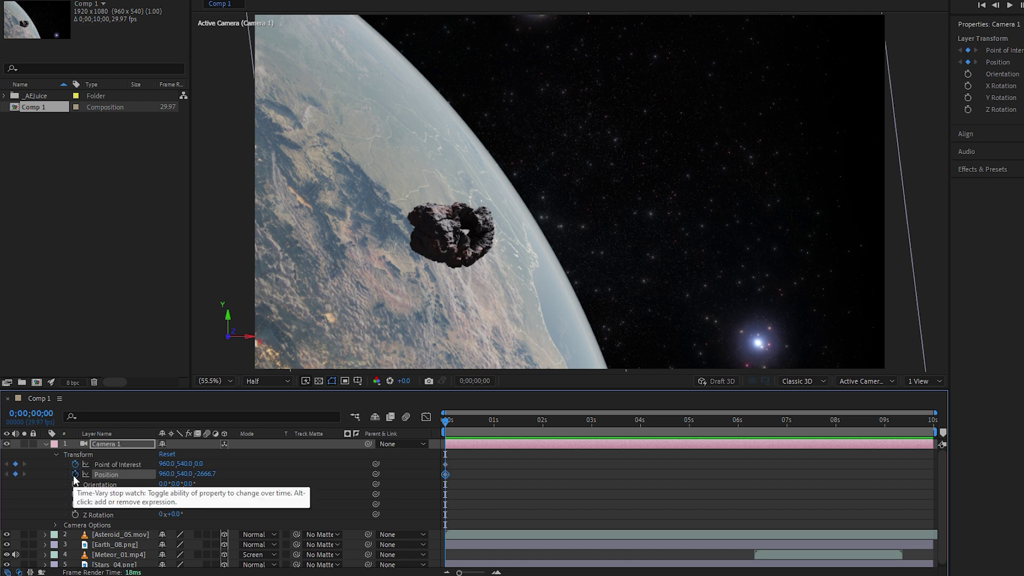
At 9;29, orbit, dolly toward the asteroid and pan Camera 1 slightly left
left_click_drag(441, 424, 933, 426)
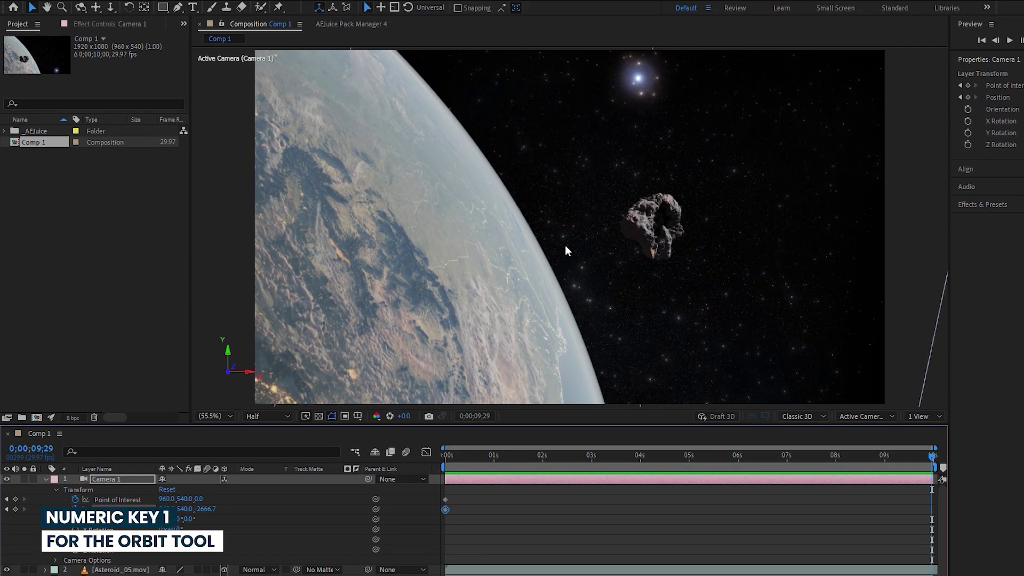
key("1")
left_click(565, 235)
left_click_drag(565, 244, 566, 245)
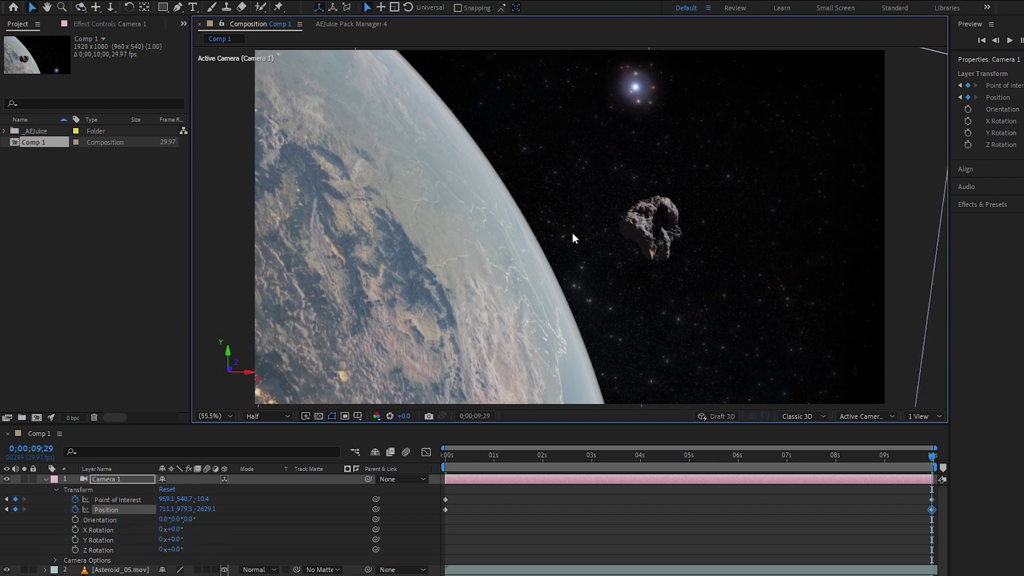
key("3")
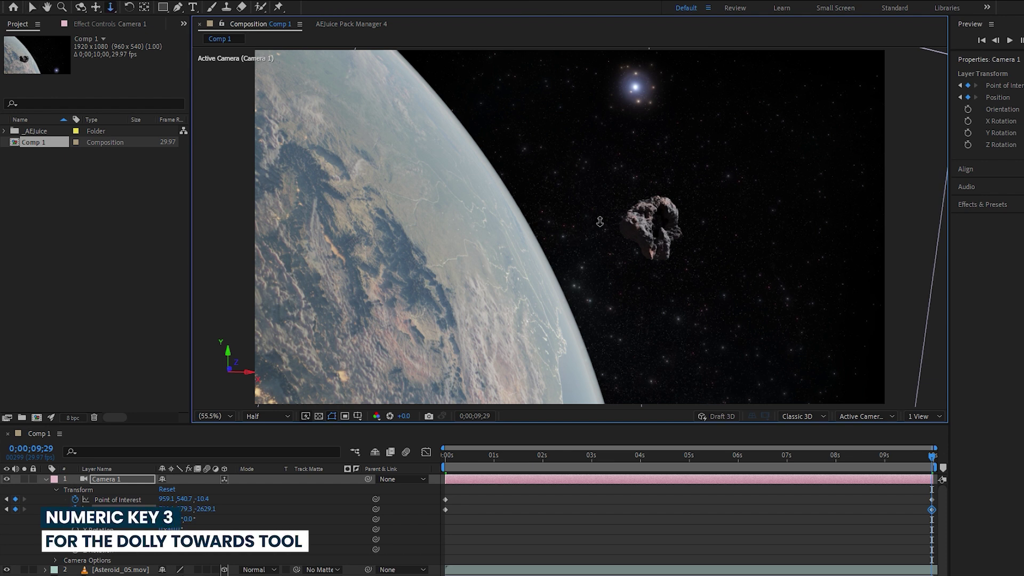
left_click_drag(599, 221, 600, 188)
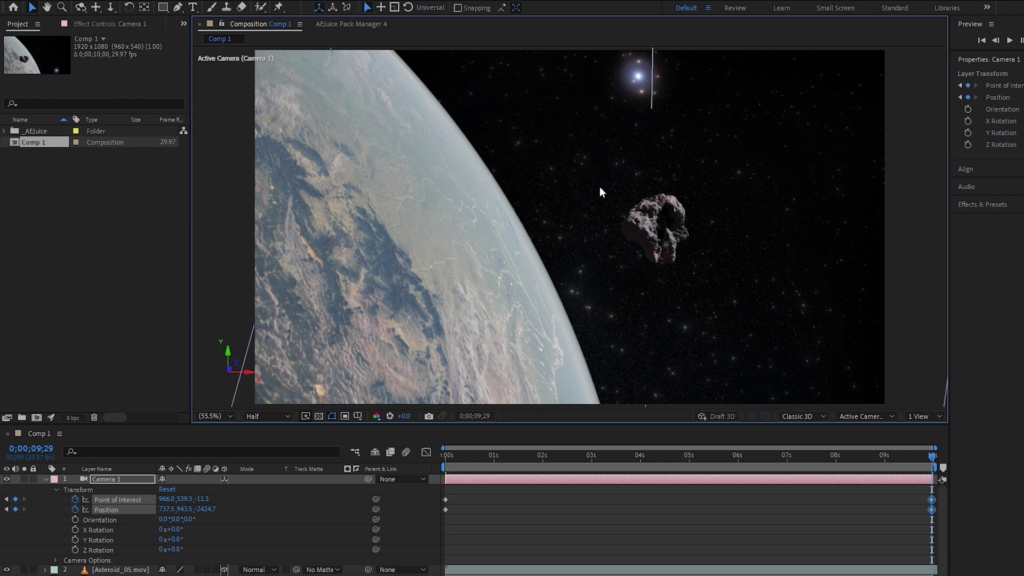
key("2")
left_click_drag(614, 190, 586, 208)
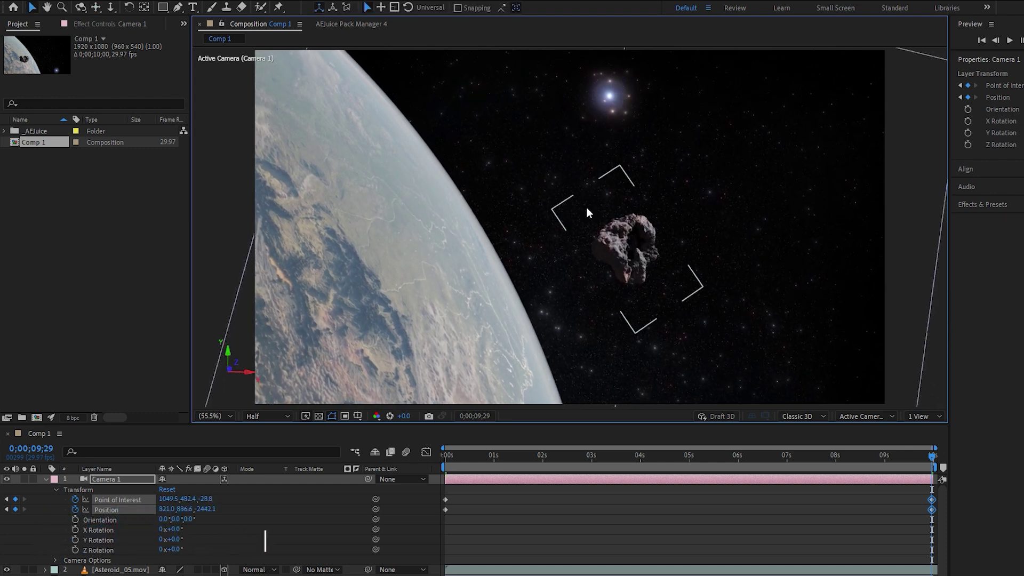
left_click(928, 416)
Switch the viewer to 2 Views to inspect Camera 1 in 3D, then return to 0s
left_click(928, 438)
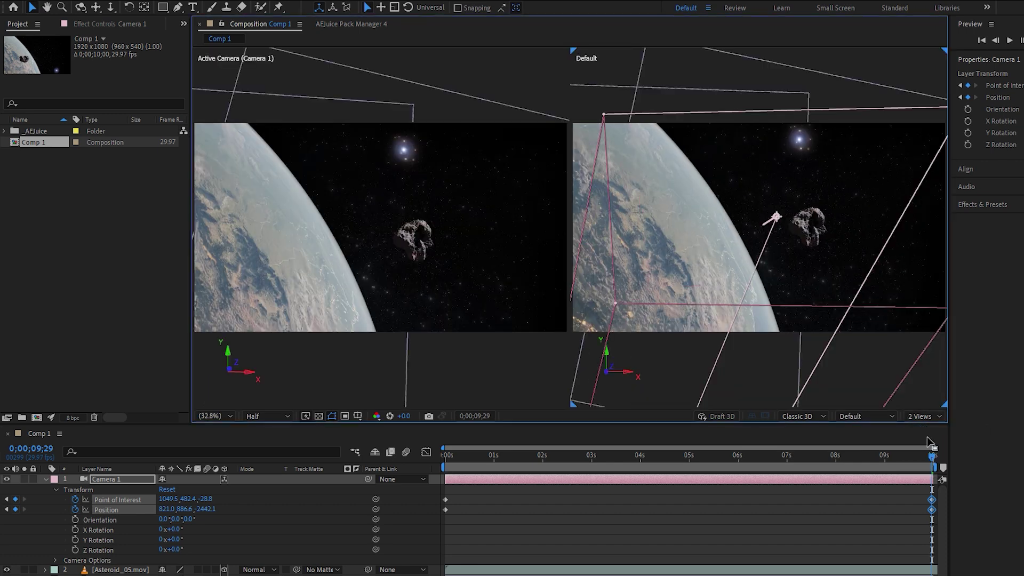
scroll(782, 235, "down", 10)
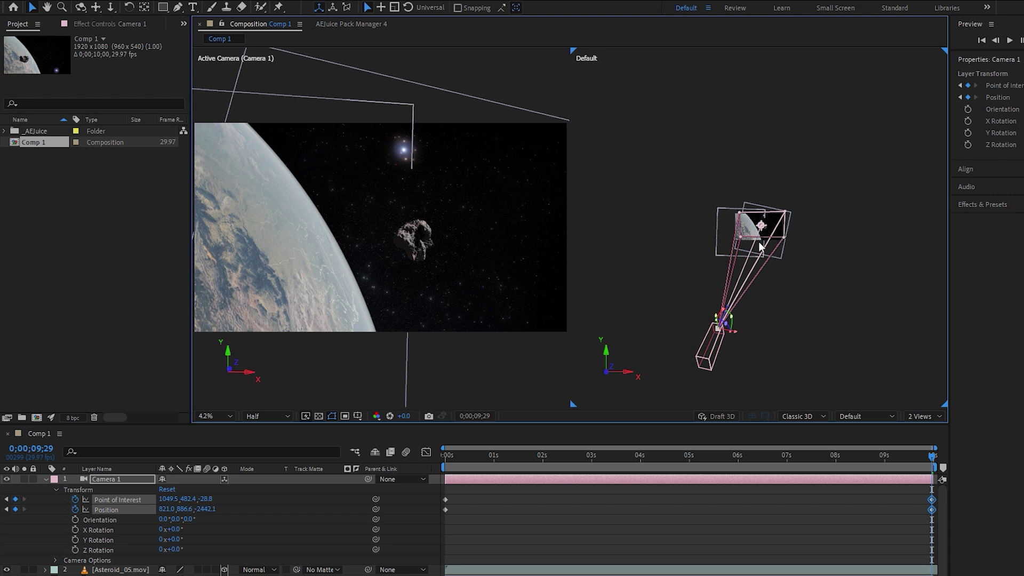
scroll(759, 255, "up", 3)
key("c")
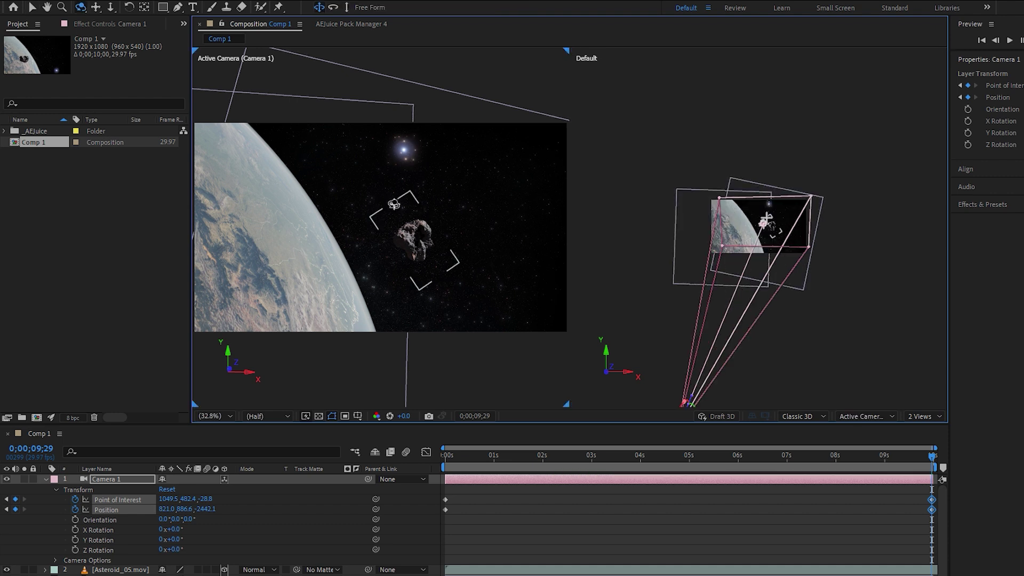
left_click_drag(395, 204, 392, 200)
key("v")
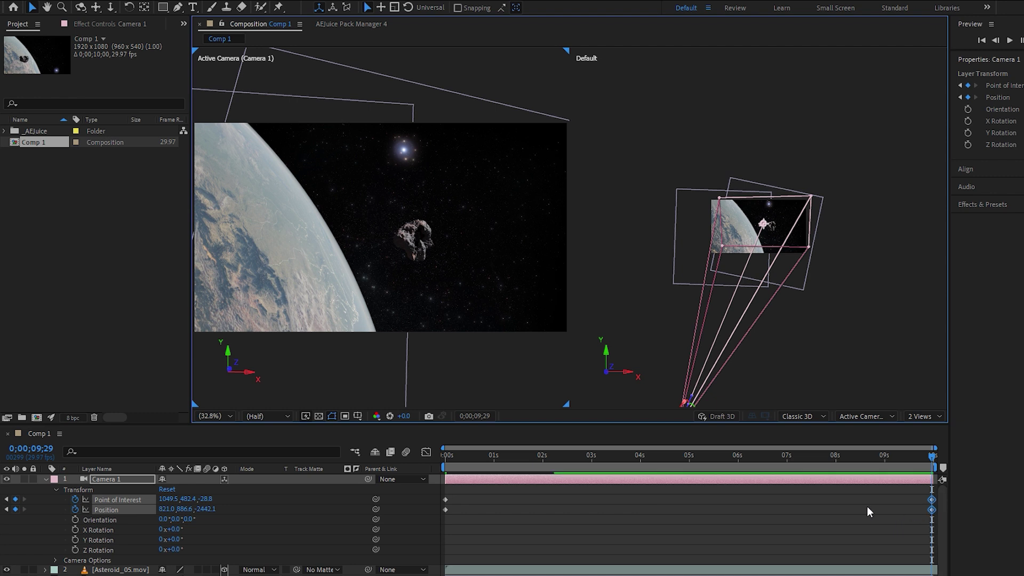
left_click_drag(500, 456, 443, 459)
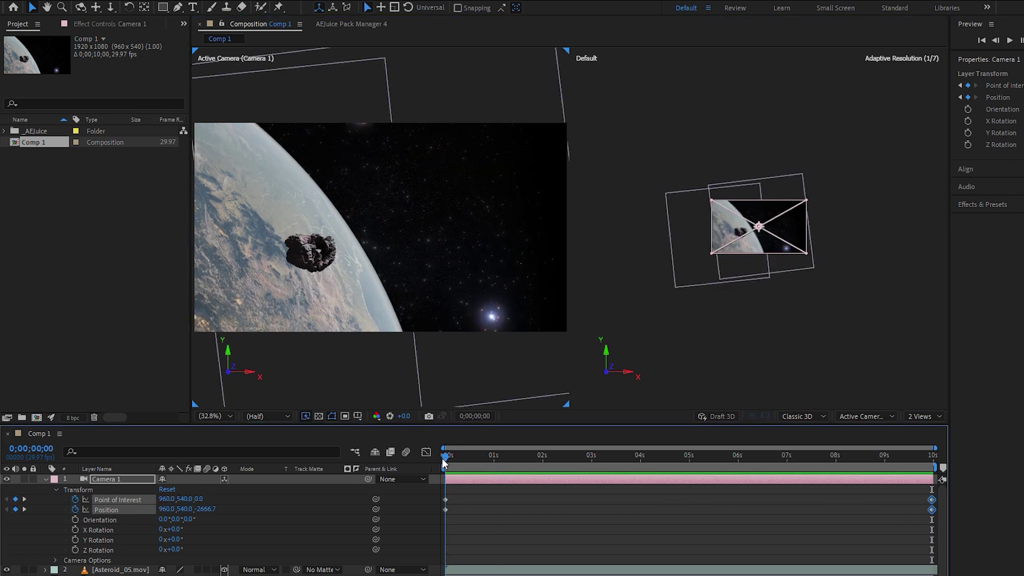
Preview Camera 1 pushing in toward the asteroid above Earth
key("space")
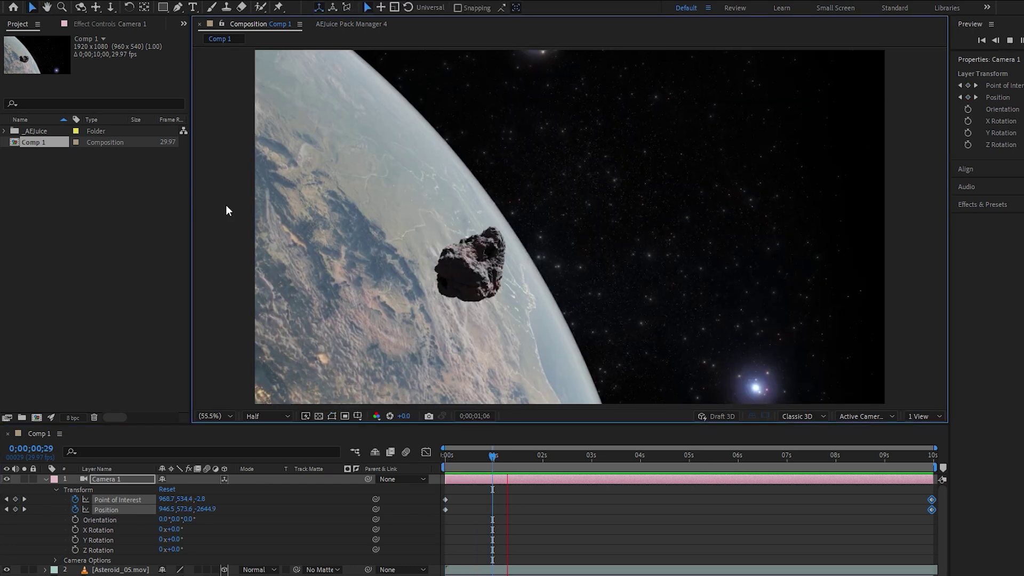